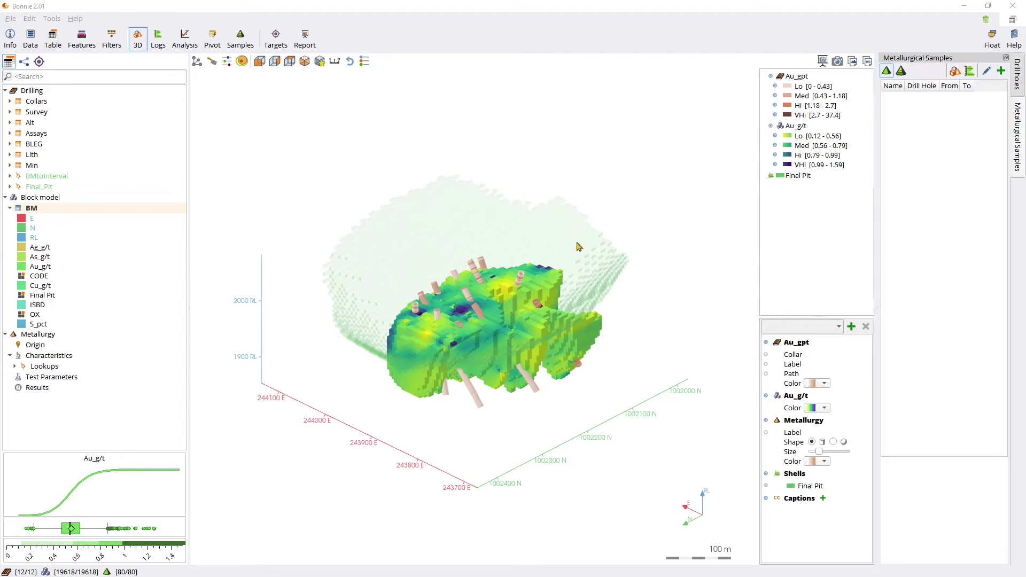
Orbit the 3D view to see the Au-graded block model, drill holes and Final Pit shell from another side
left_click_drag(459, 349, 473, 326)
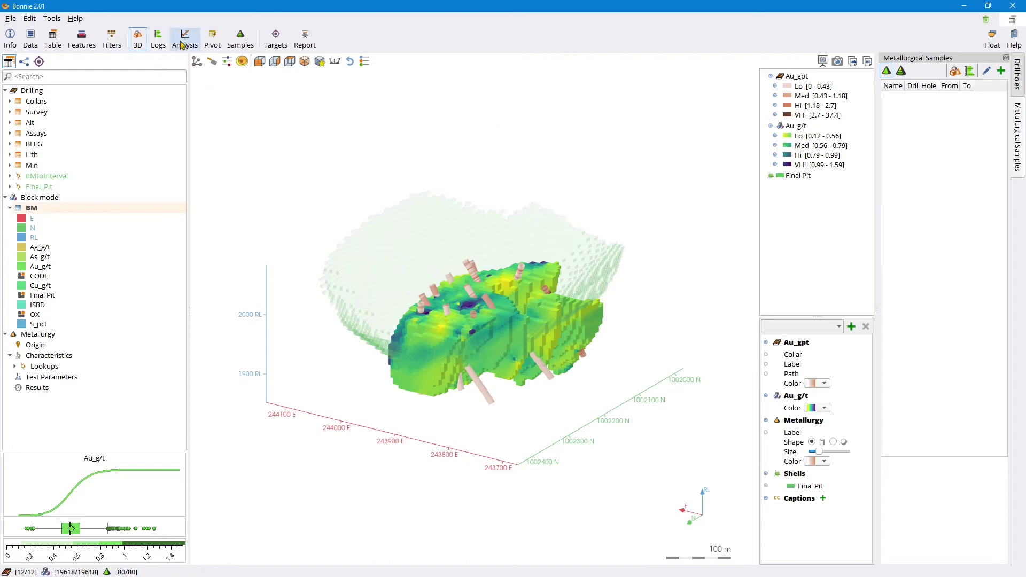
Show the sample selection settings (20 samples, length 5) beside the list of twelve BON drill holes
left_click(241, 38)
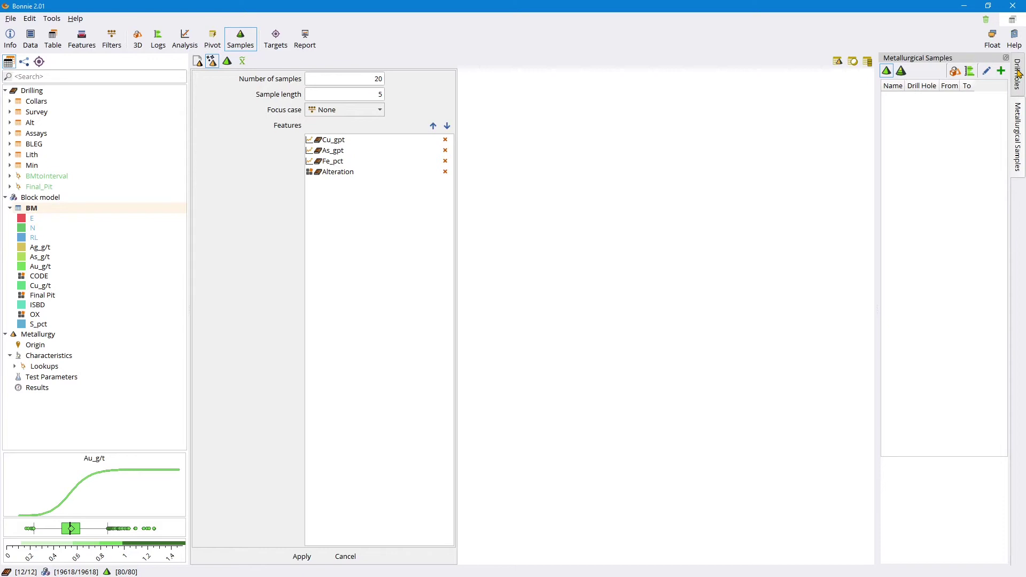
left_click(1018, 74)
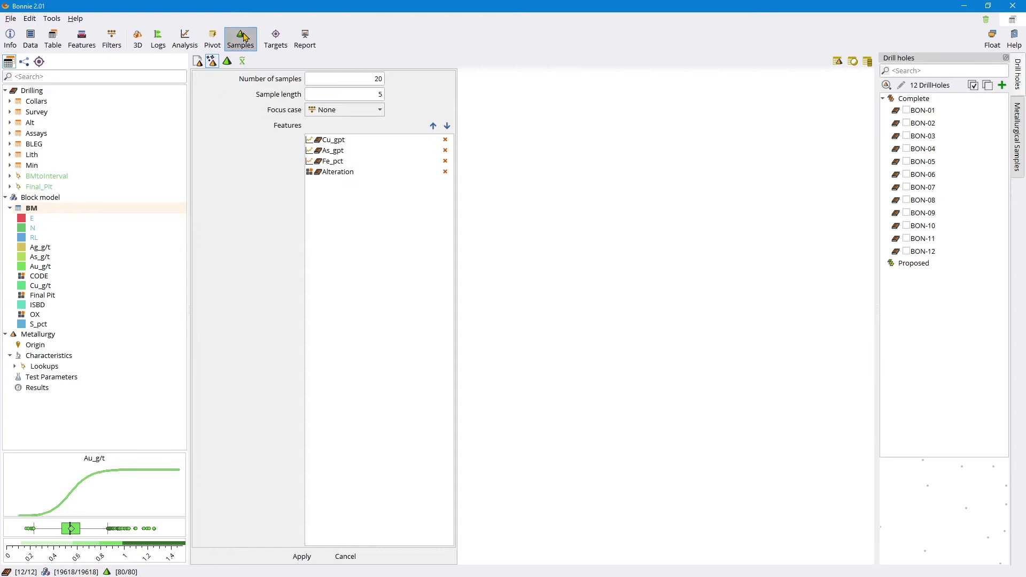
Enter 30 as the number of samples and 8 as the sample length
left_click(212, 62)
left_click(212, 61)
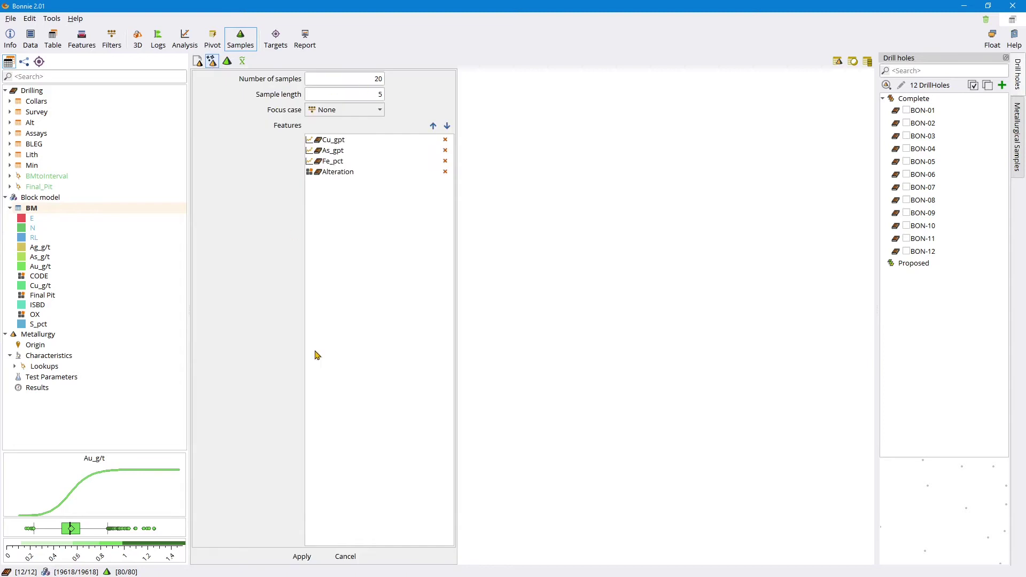
left_click(366, 80)
type("30")
left_click(371, 96)
type("8")
Remove the old features Cu_gpt, As_gpt, Fe_pct and Alteration from the Features list
left_click(358, 142)
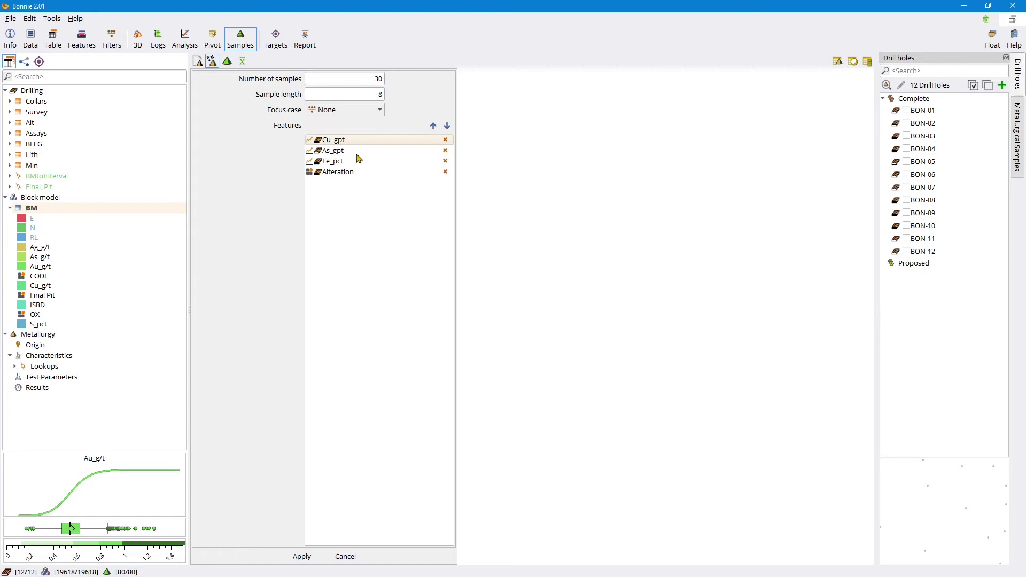
left_click(341, 175)
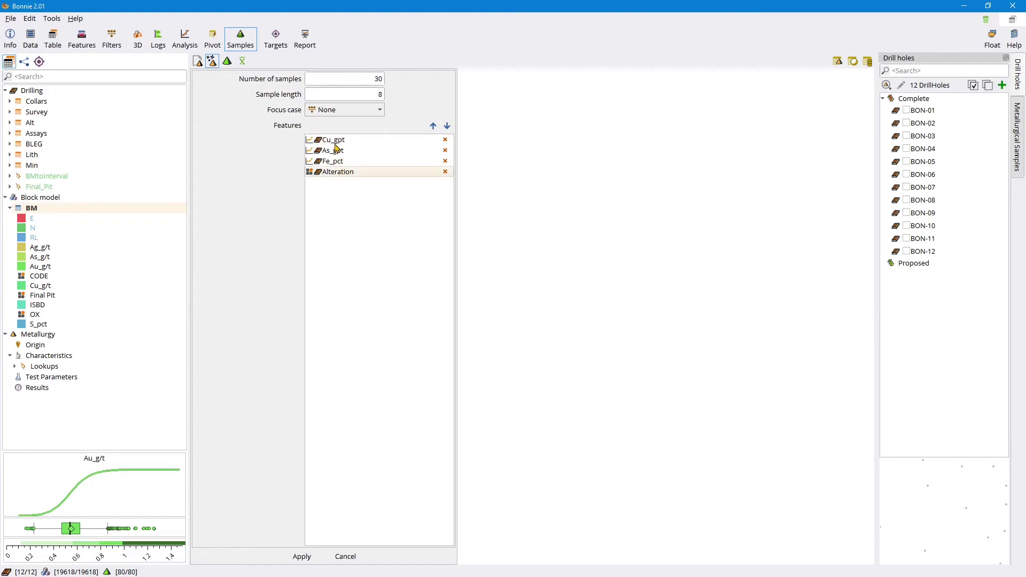
left_click_drag(334, 144, 245, 143)
left_click_drag(356, 144, 255, 148)
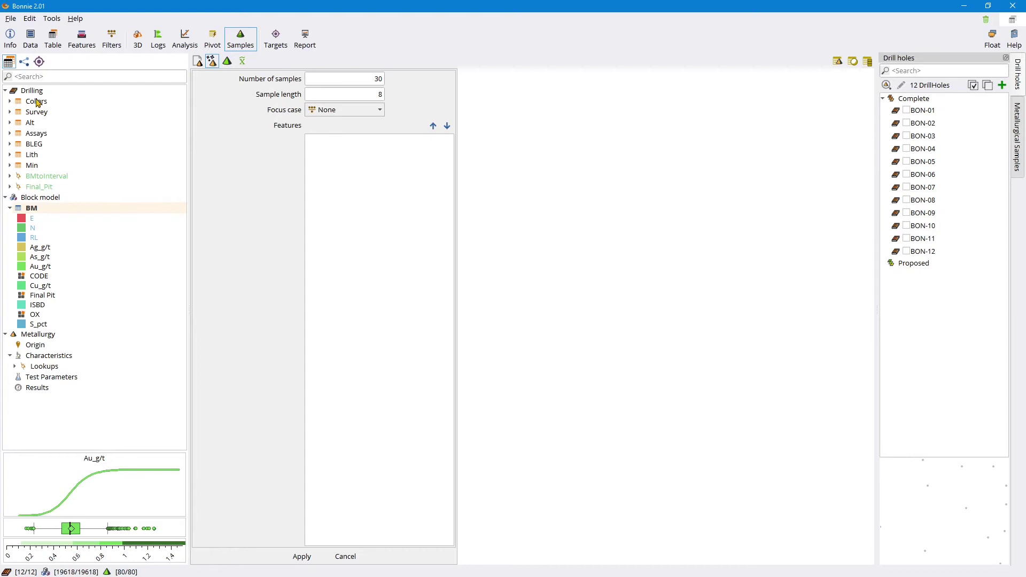
Add OX, Final Pit, Rock_Type, Au_gpt, Fe_pct and S_pct as sample features from the data tree
left_click(43, 177)
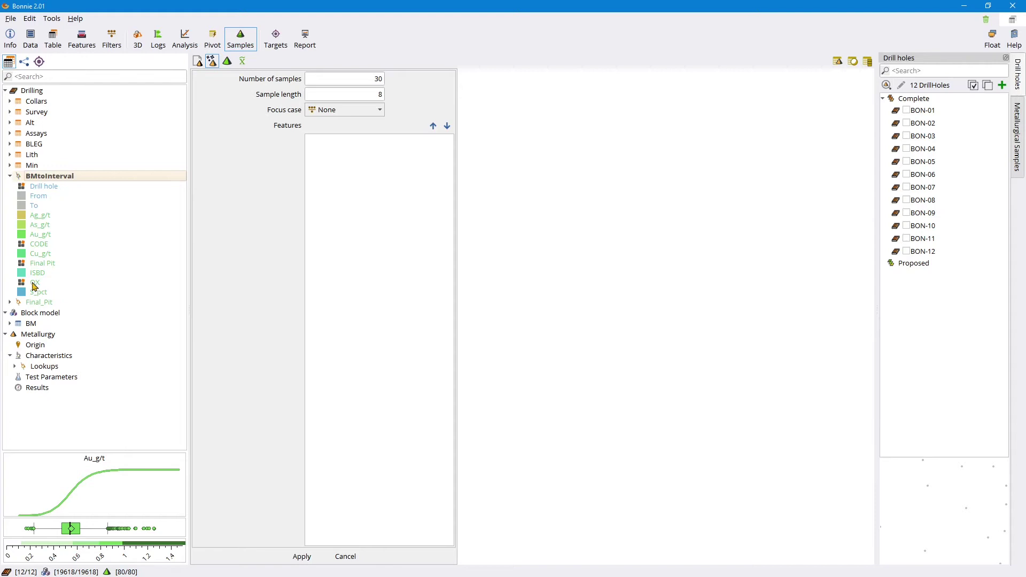
left_click_drag(35, 284, 321, 247)
left_click_drag(47, 265, 330, 255)
left_click(40, 156)
left_click_drag(54, 193, 361, 233)
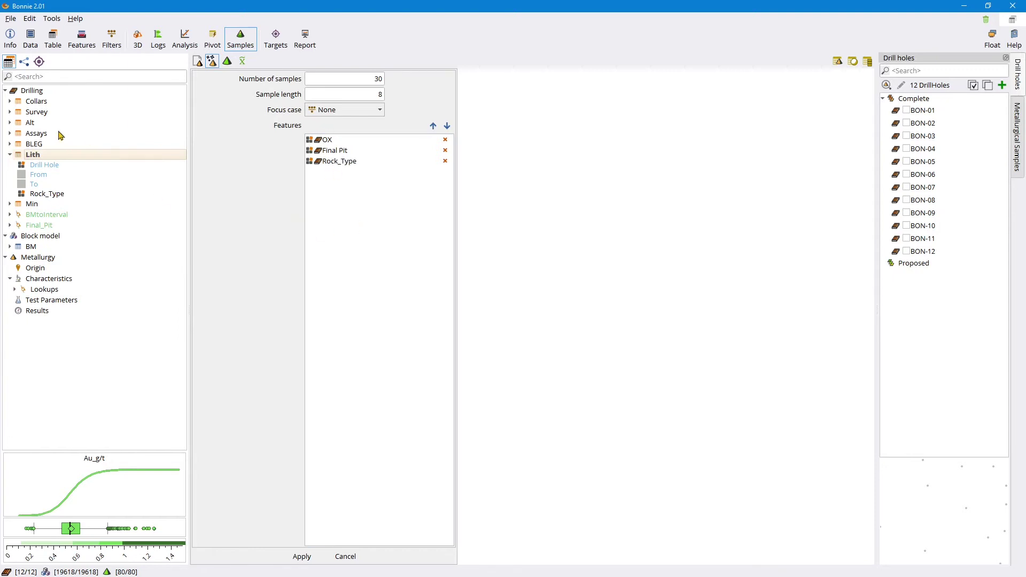
left_click(34, 134)
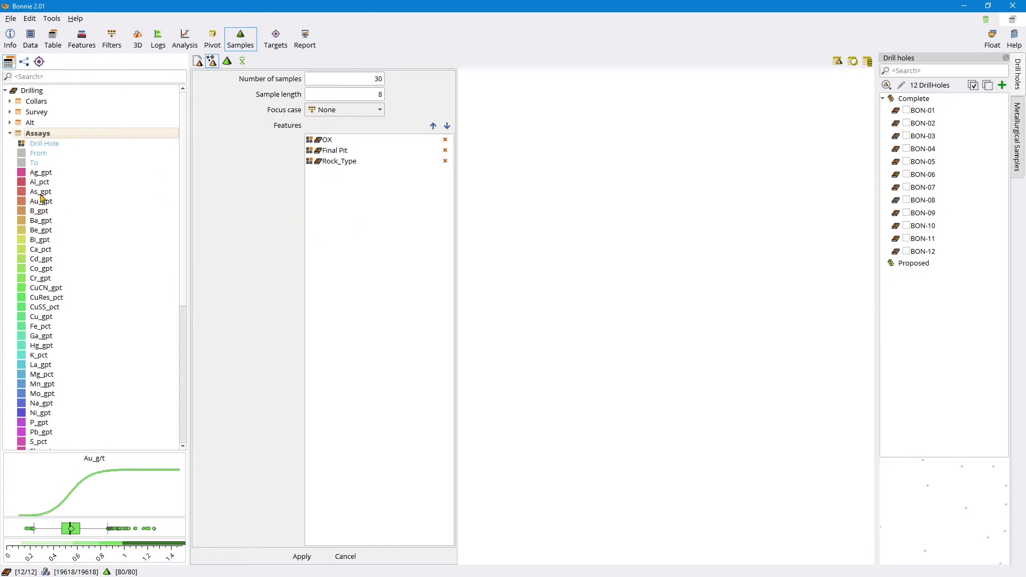
left_click_drag(41, 198, 332, 259)
left_click_drag(42, 328, 313, 329)
scroll(112, 335, "down", 5)
left_click_drag(41, 295, 447, 283)
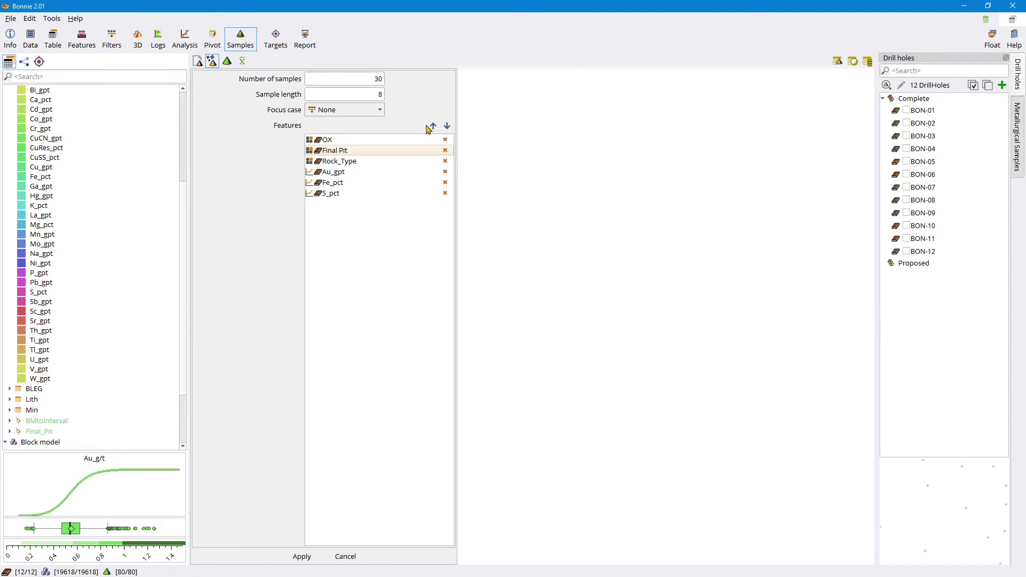
Move Final Pit, OX, Rock_Type and Fe_pct down to order features Au_gpt, Rock_Type, S_pct, OX, Final Pit, Fe_pct
left_click(446, 125)
left_click(446, 126)
left_click(447, 126)
left_click(447, 126)
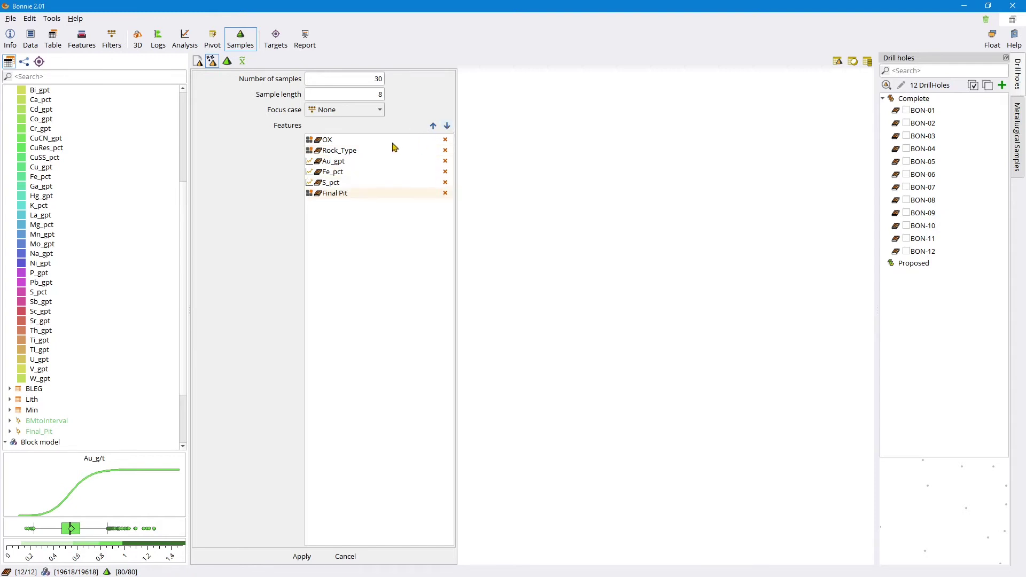
left_click(342, 140)
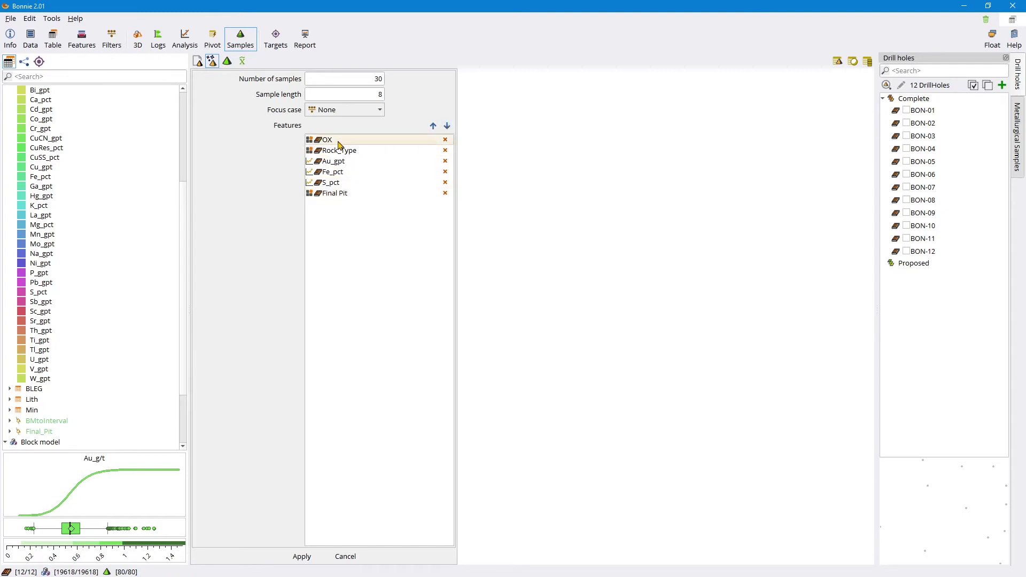
left_click(446, 126)
left_click(447, 126)
left_click(446, 126)
left_click(447, 125)
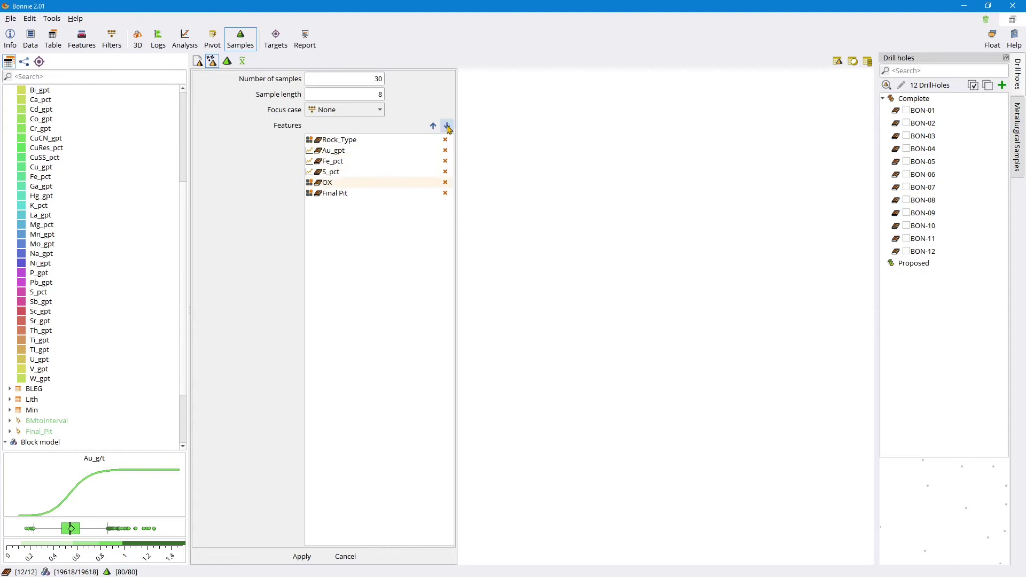
left_click(377, 139)
left_click(447, 126)
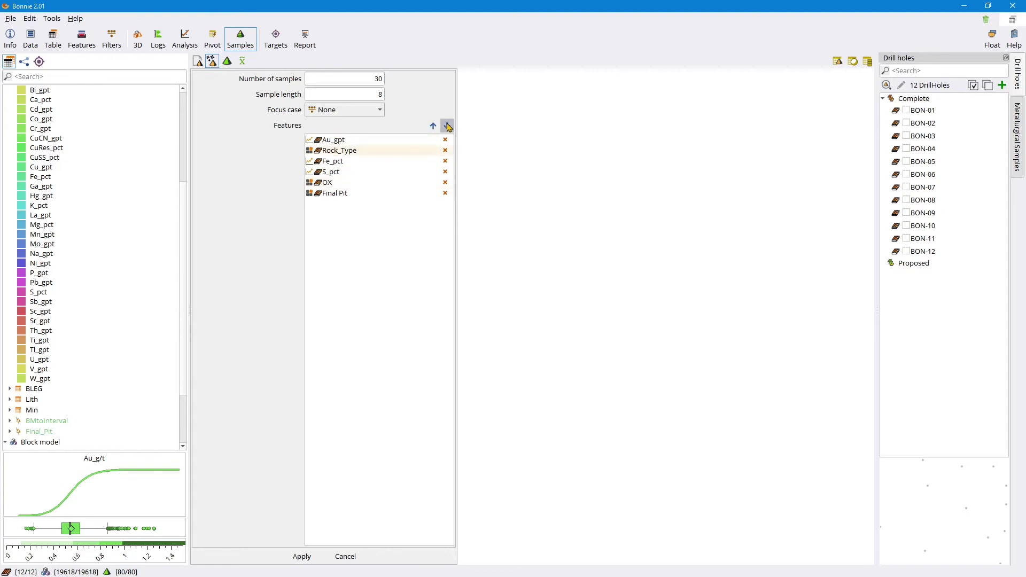
left_click(446, 125)
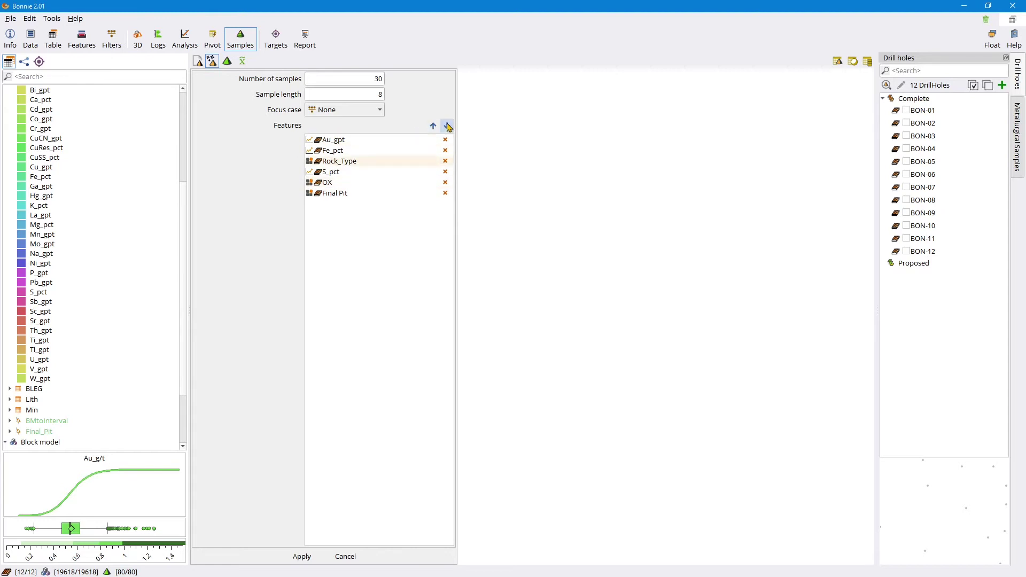
left_click(345, 149)
left_click(447, 126)
left_click(446, 126)
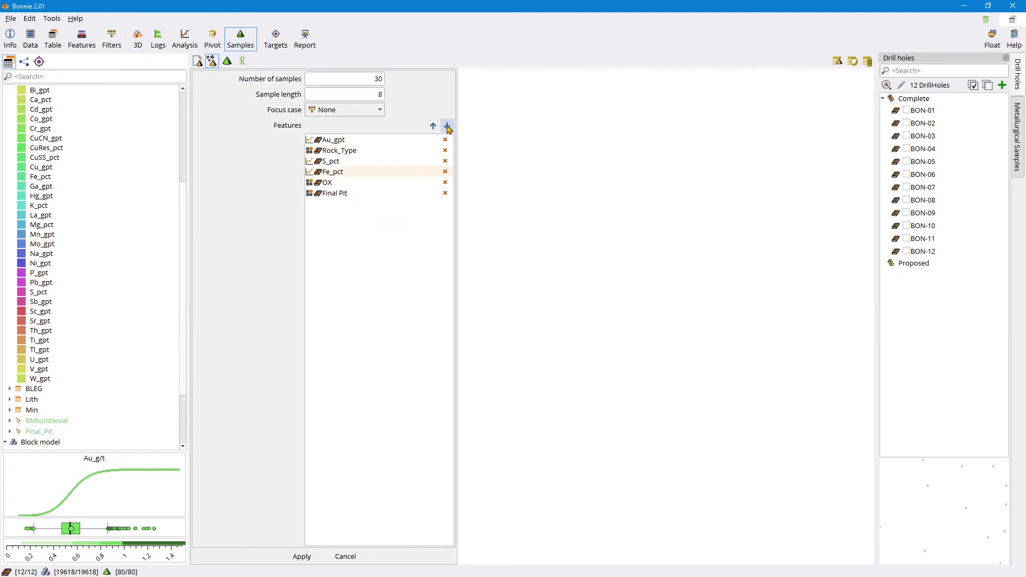
left_click(446, 126)
left_click(446, 126)
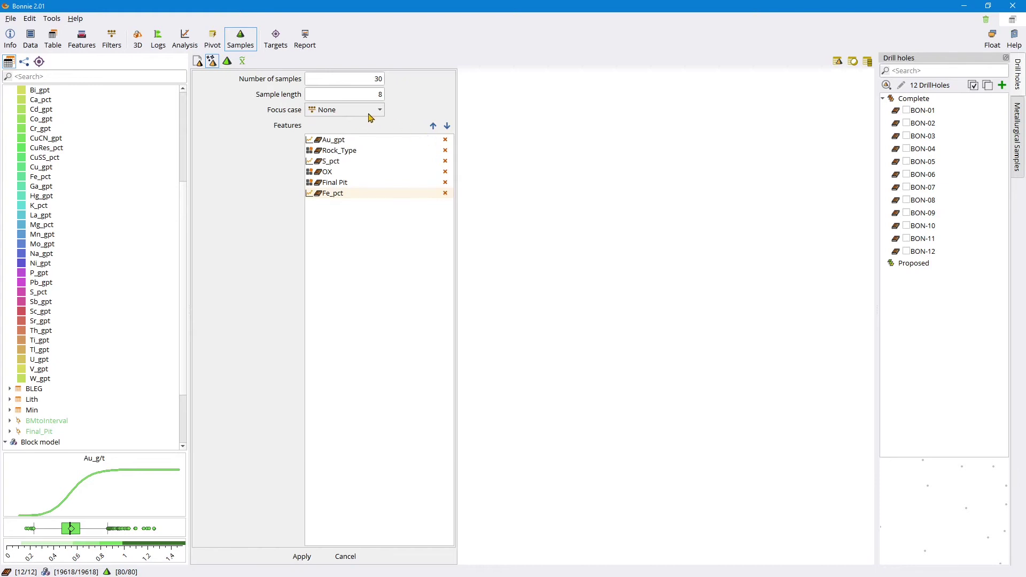
Choose Ore as the focus case in the Focus case dropdown
left_click(368, 117)
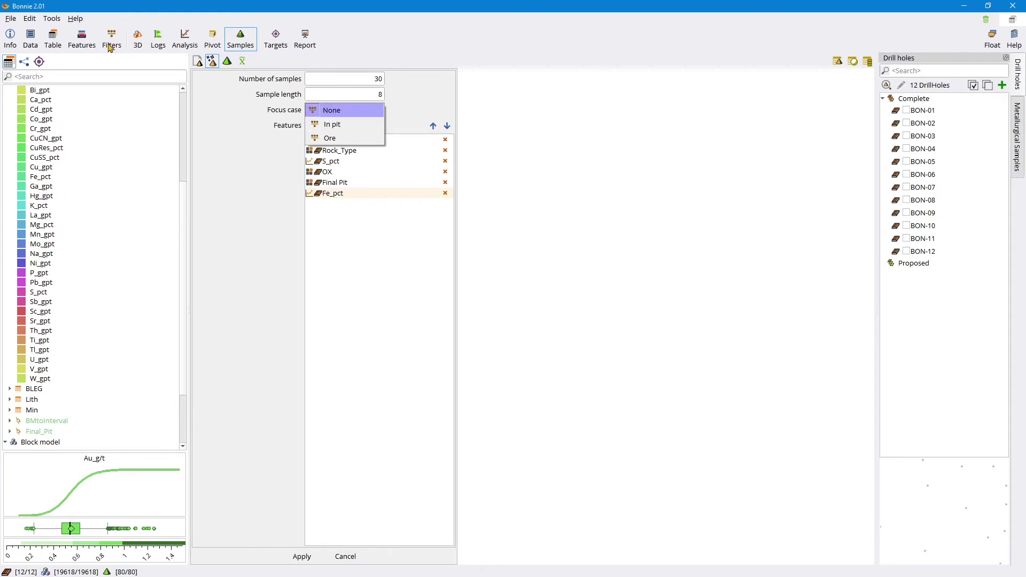
left_click(330, 139)
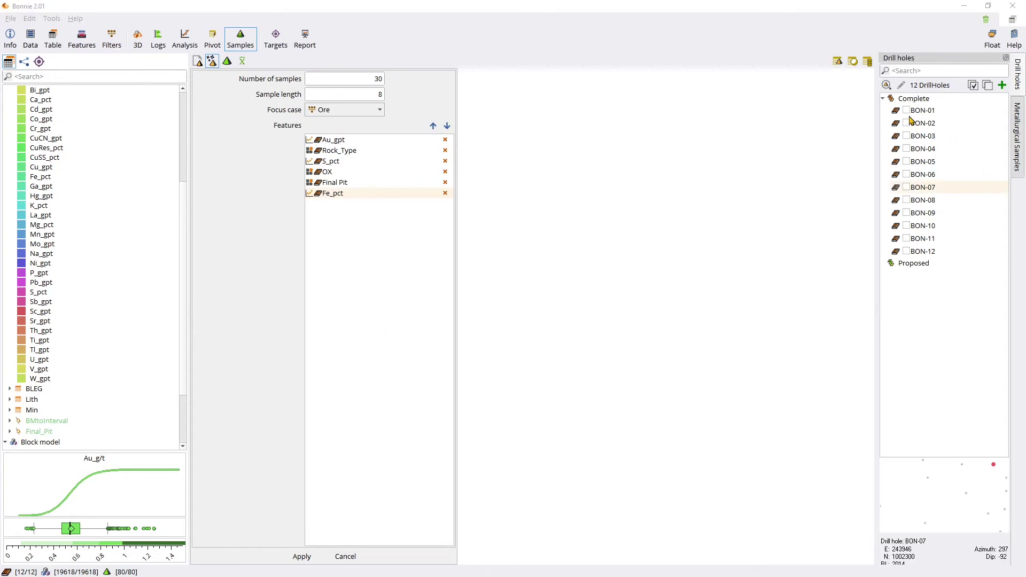
Tick all twelve drill holes, then untick BON-08 and BON-04
left_click(973, 86)
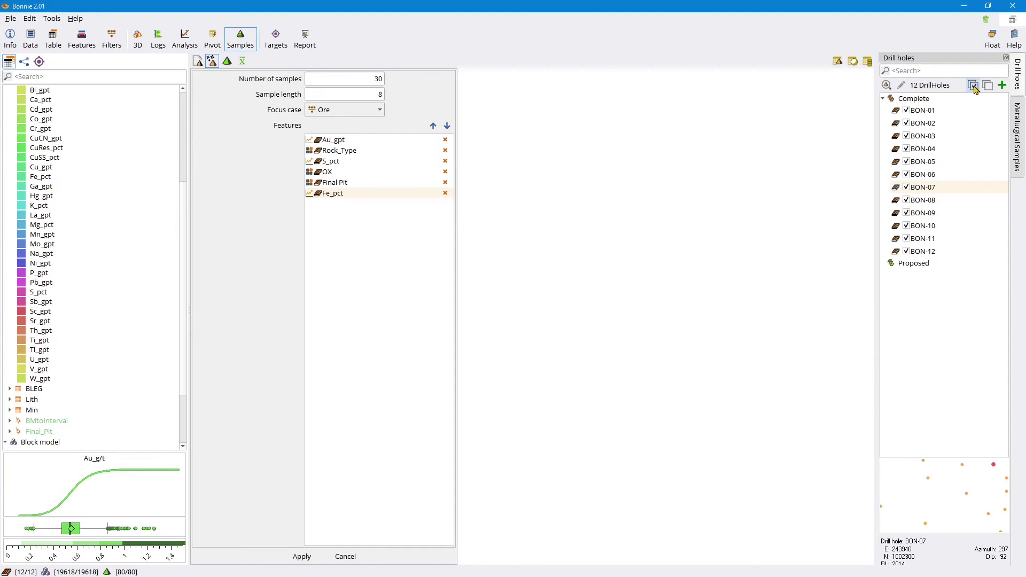
left_click(939, 73)
type("5")
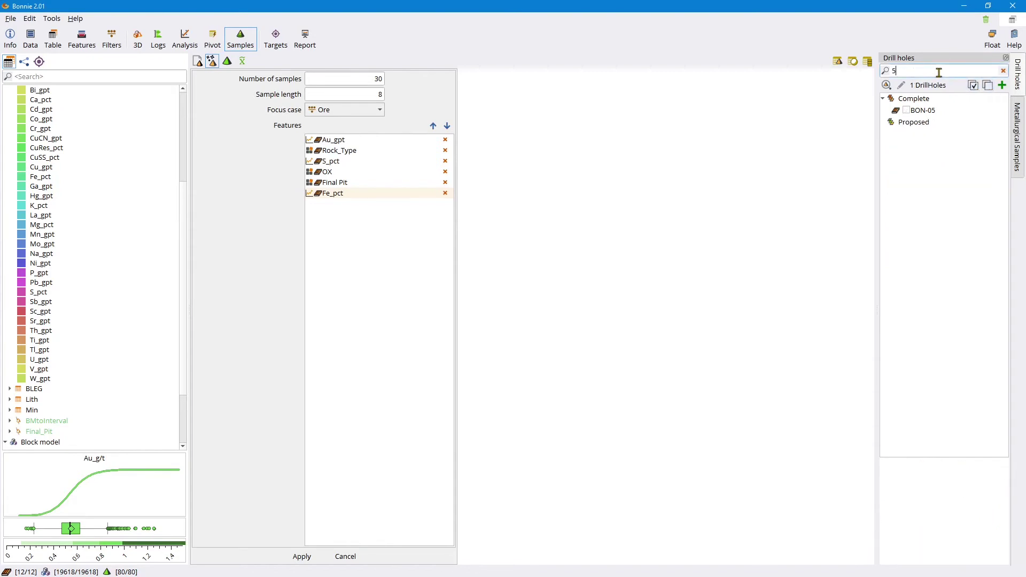
left_click_drag(938, 73, 874, 71)
key("BackSpace")
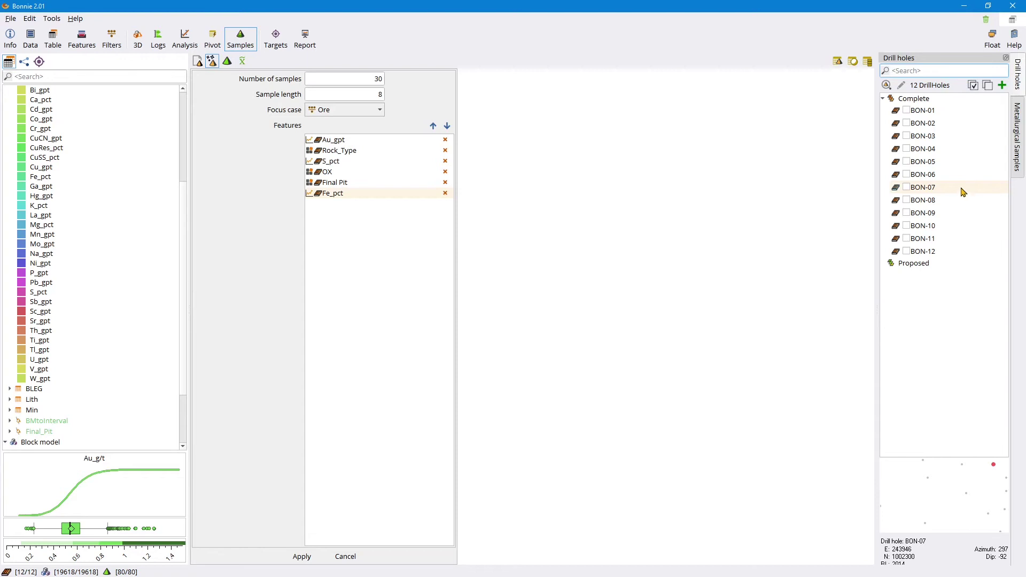
left_click(972, 86)
left_click(907, 200)
left_click(907, 148)
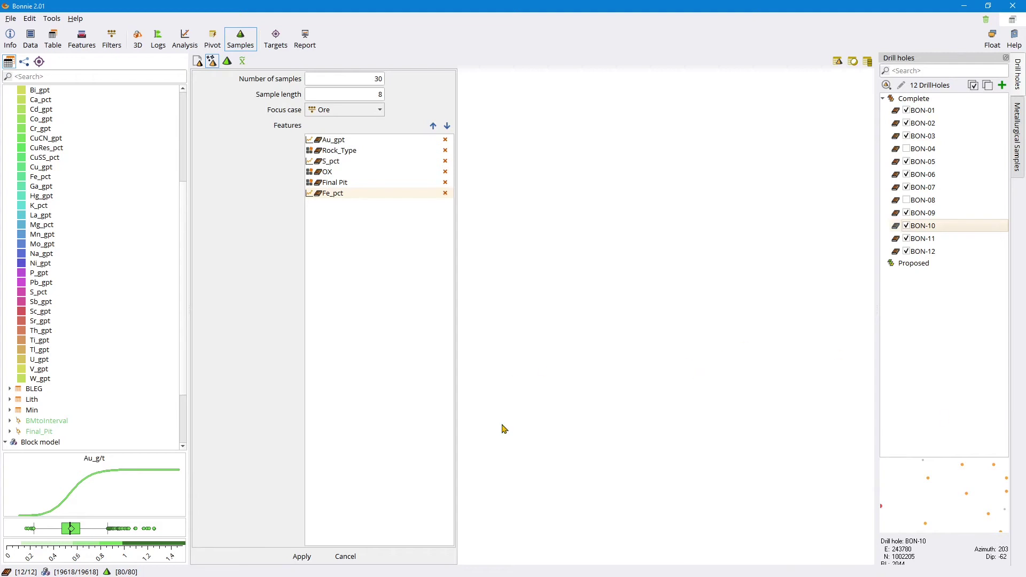
Apply the selection to generate 30 proposed 8 m samples and review the results table
left_click(302, 556)
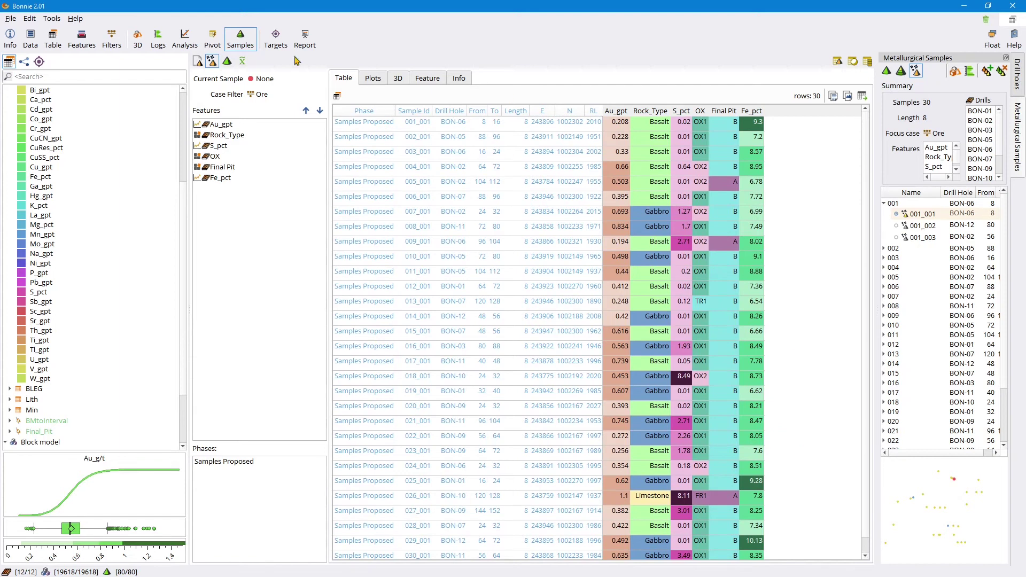
scroll(532, 407, "down", 1)
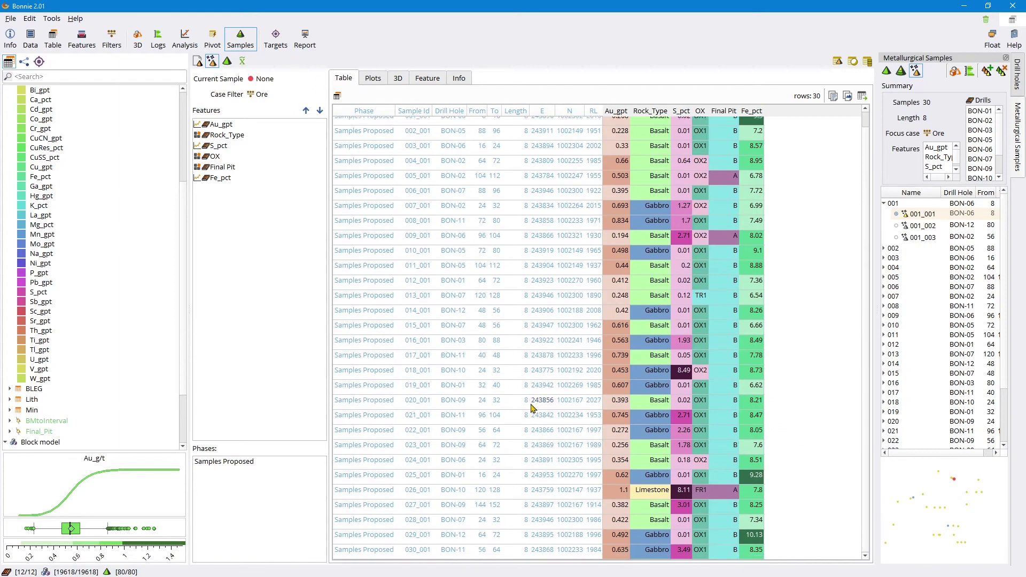
scroll(532, 407, "up", 1)
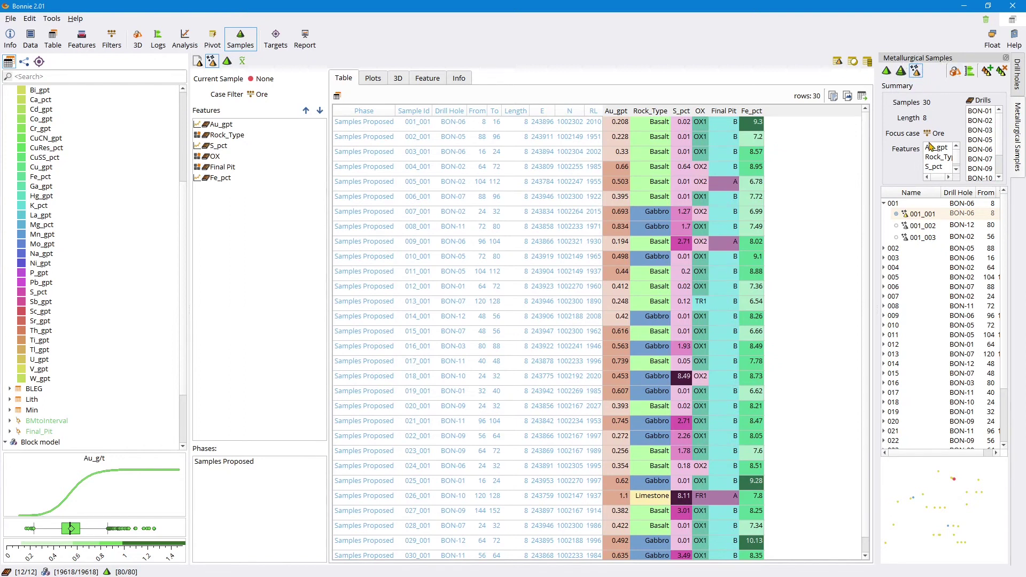
left_click(1017, 75)
left_click(1016, 120)
In grouped view, swap sample 008 for alternative 008_003 from BON-03 at 72–80 m
left_click(886, 71)
left_click(901, 71)
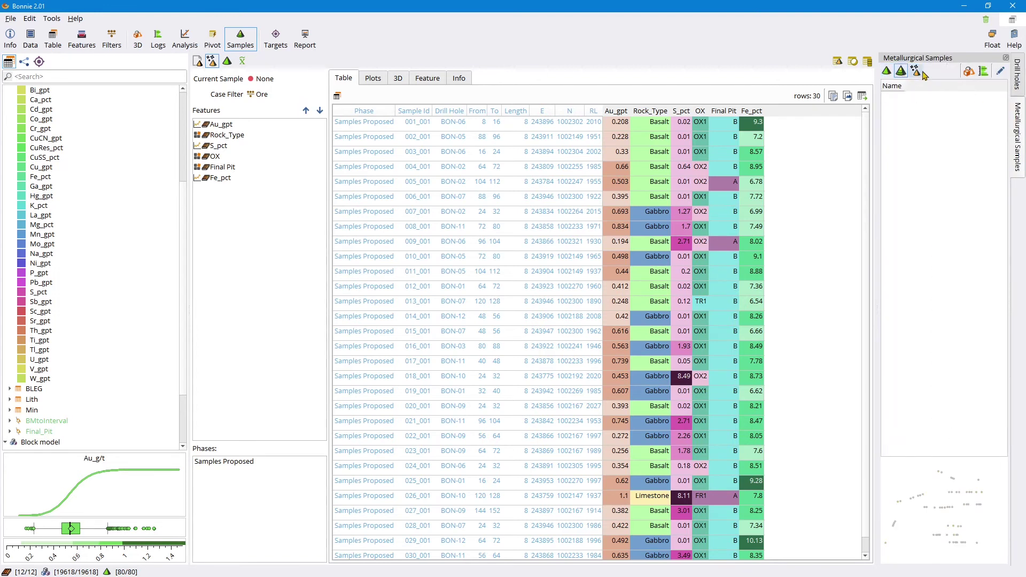
left_click(915, 71)
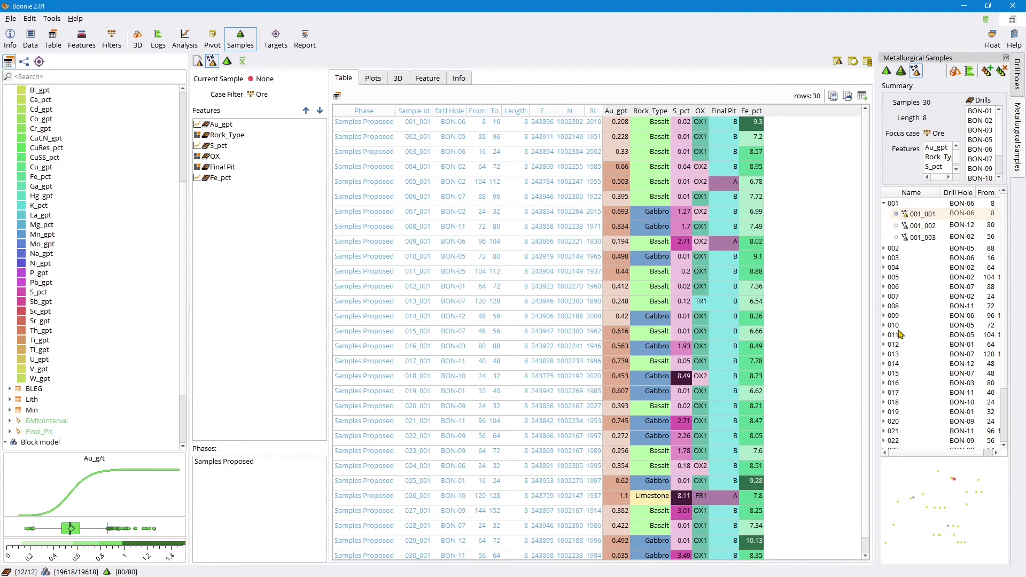
scroll(901, 390, "down", 3)
scroll(908, 368, "up", 3)
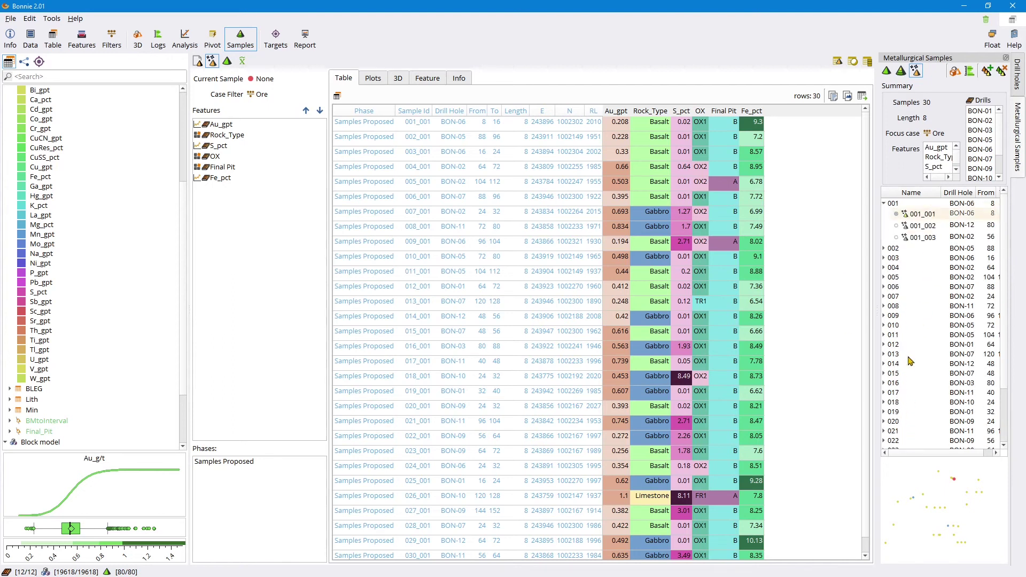
left_click(895, 306)
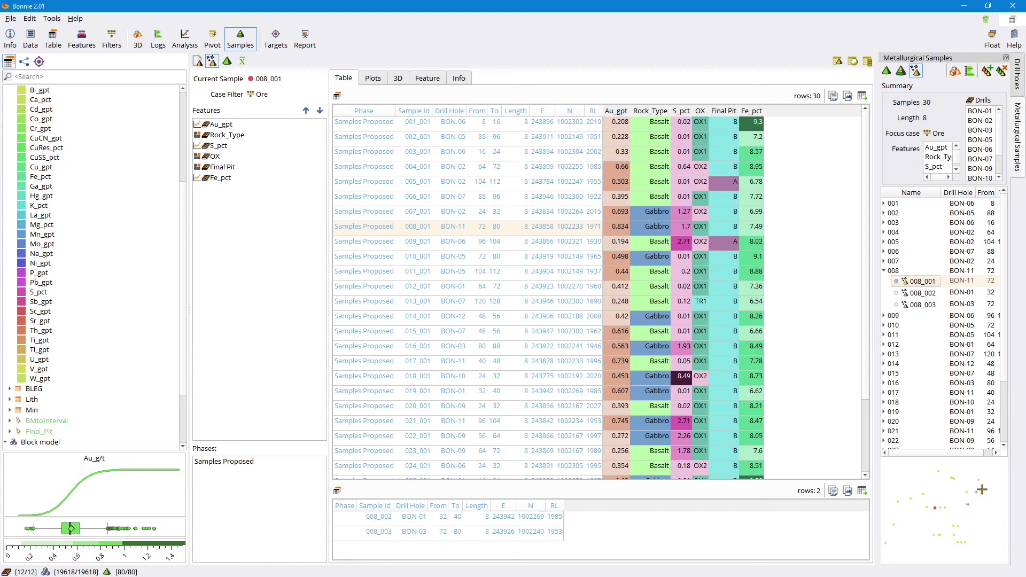
left_click(896, 306)
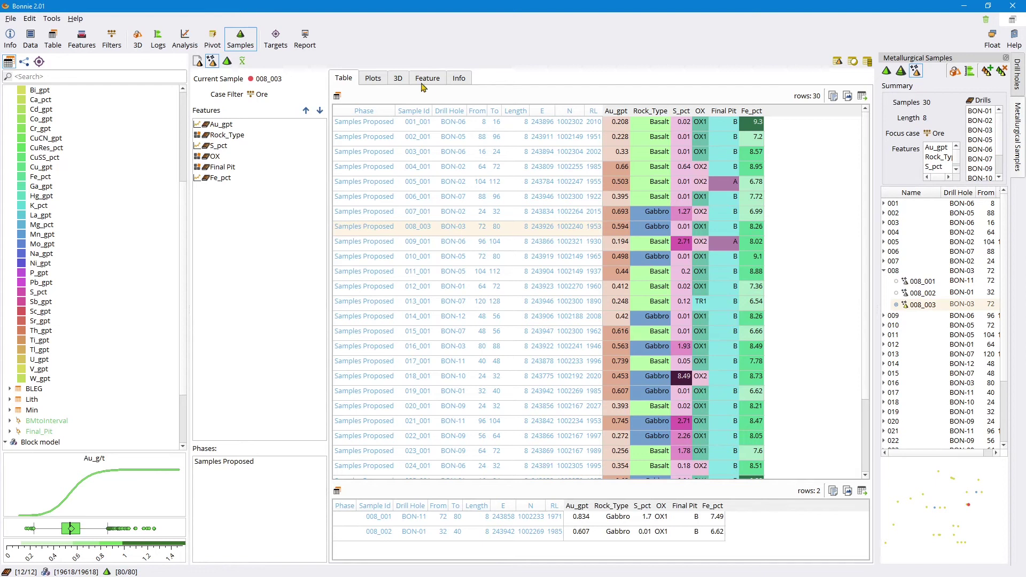
Review samples against drilling in the distribution plots and the rotated 3D scatter plots
left_click(372, 79)
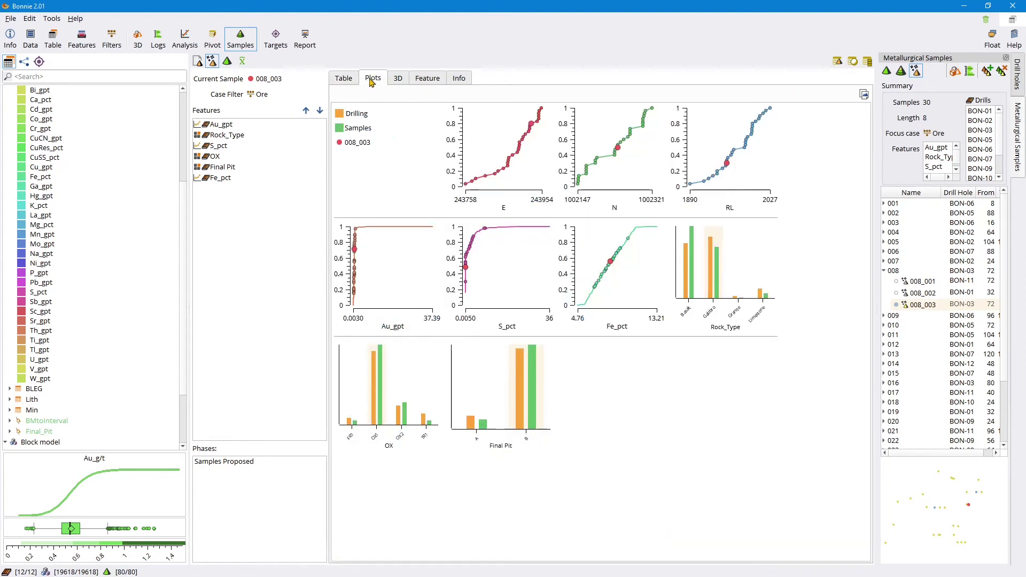
left_click(398, 79)
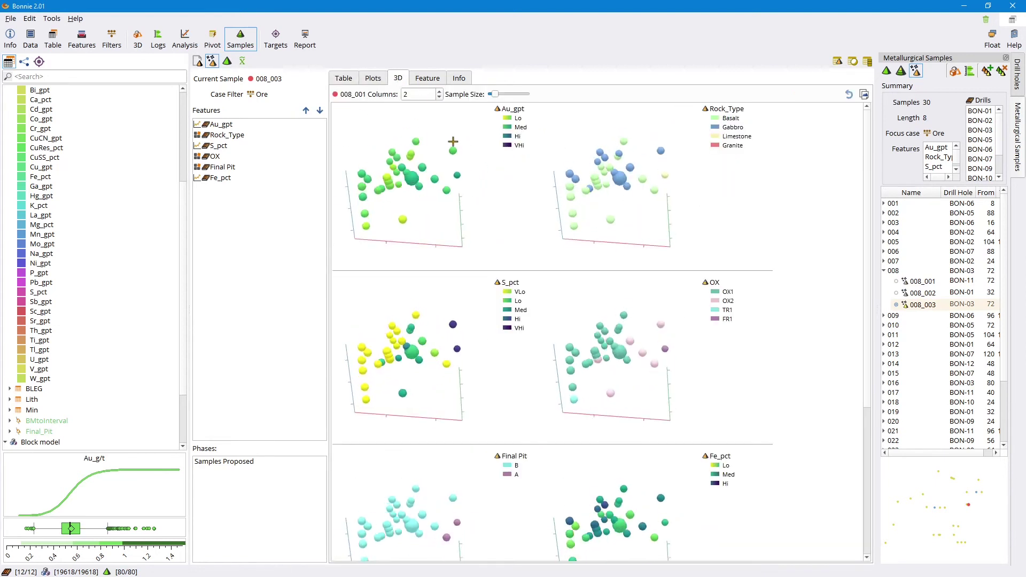
left_click_drag(453, 141, 408, 142)
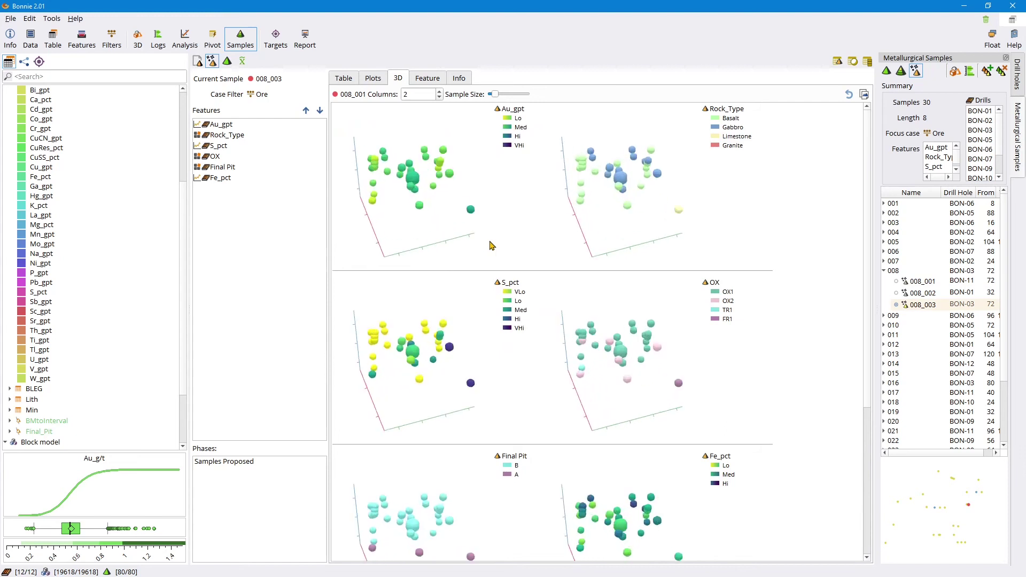
scroll(781, 317, "down", 1)
scroll(781, 316, "up", 1)
Cross-tabulate drill-hole versus sample proportions by Final Pit, then by Rock_Type
left_click(436, 78)
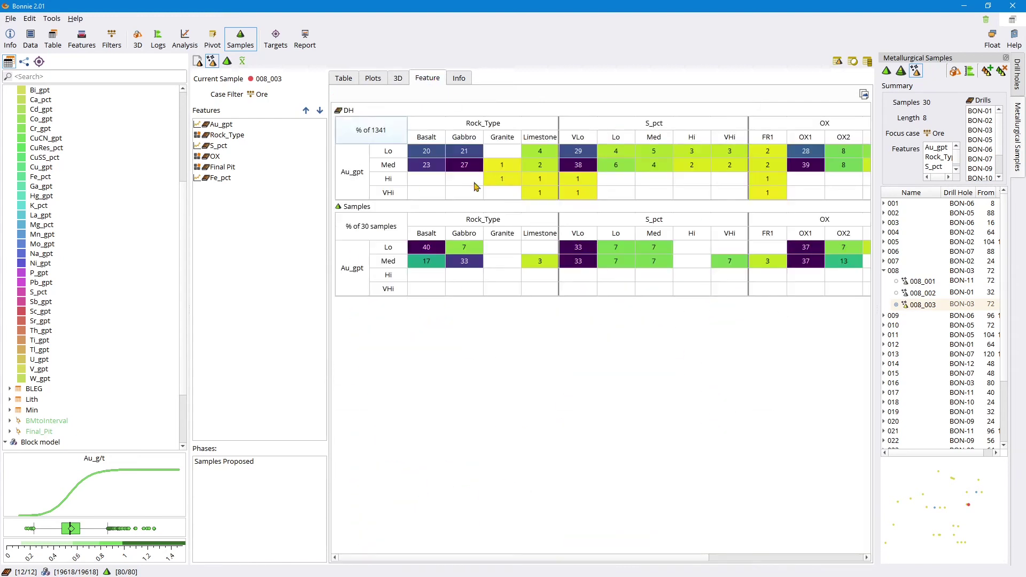
left_click(216, 167)
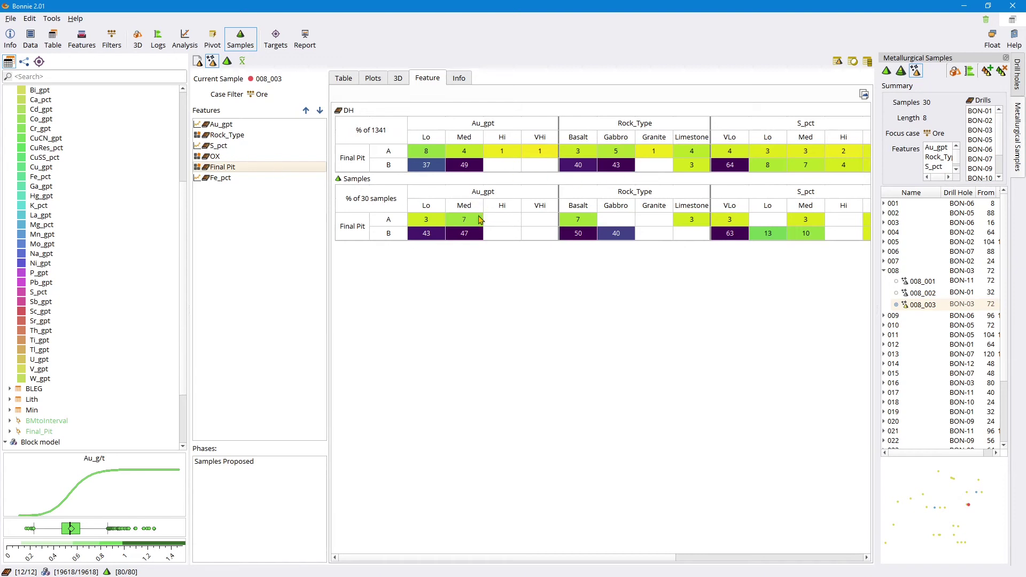
left_click(222, 135)
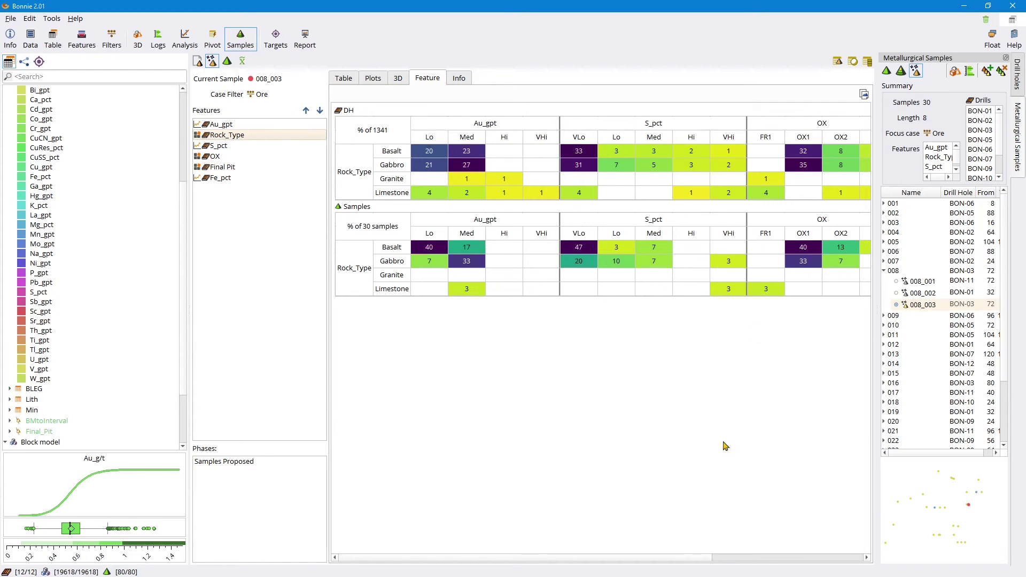
left_click_drag(689, 558, 840, 556)
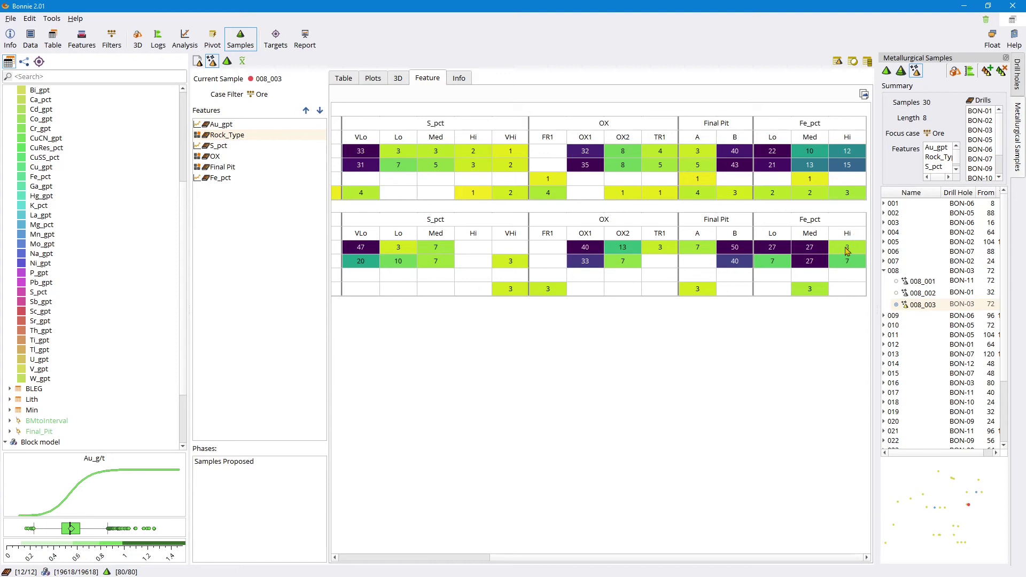
left_click_drag(741, 560, 590, 561)
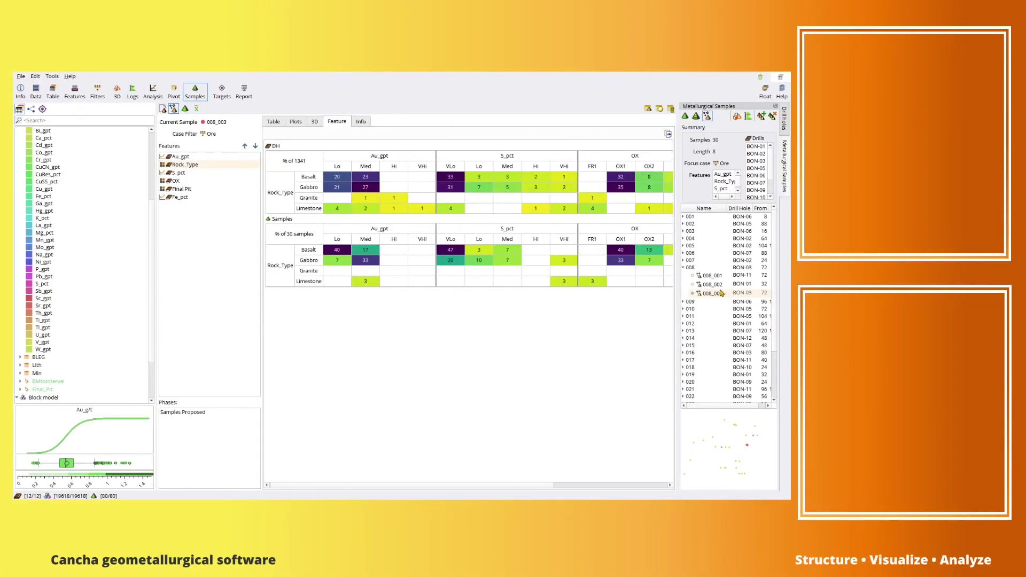
Float the views, make sample 014_001 current, and show the BON-01 drill-hole log
left_click(765, 90)
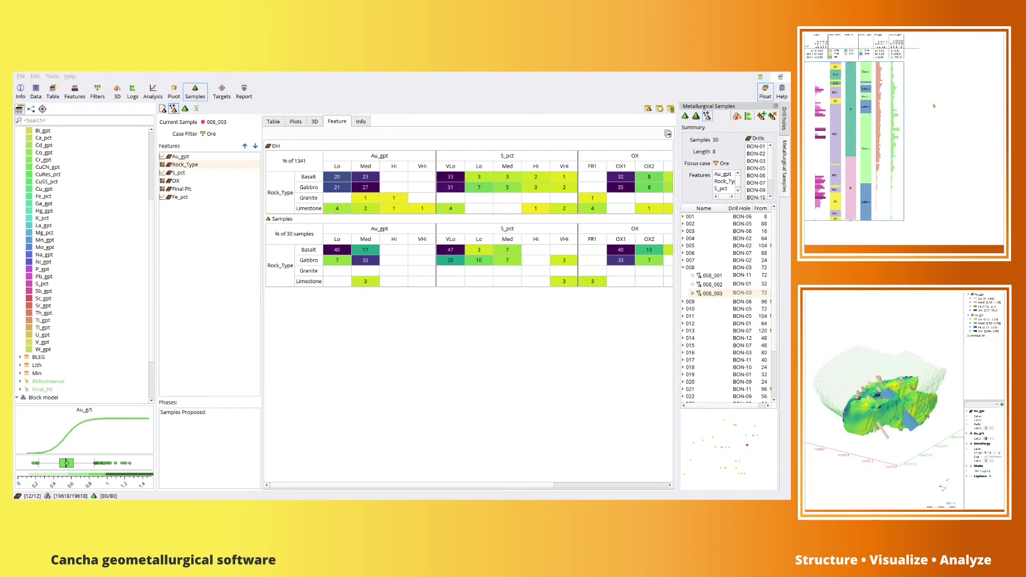
left_click(717, 341)
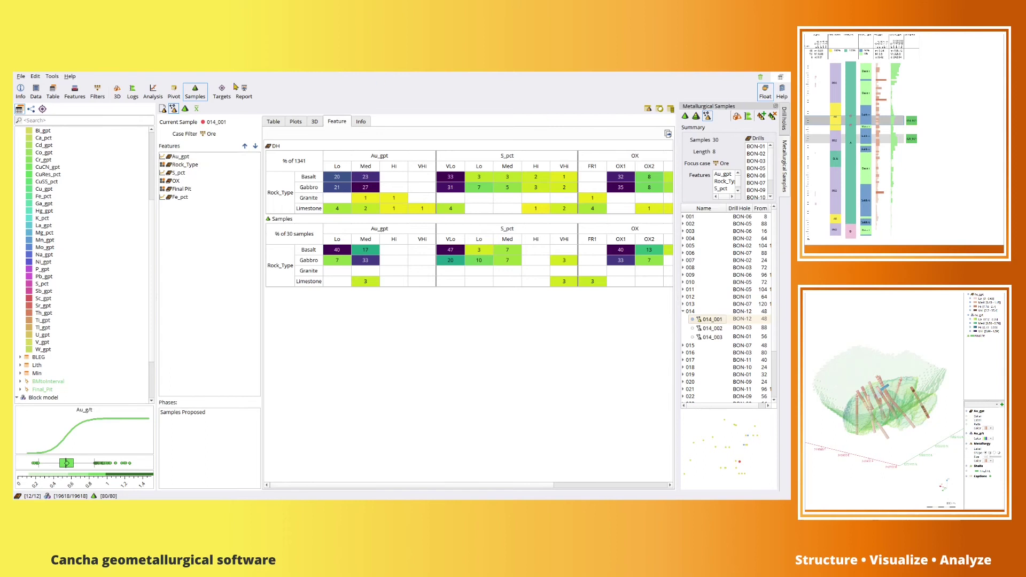
left_click(296, 121)
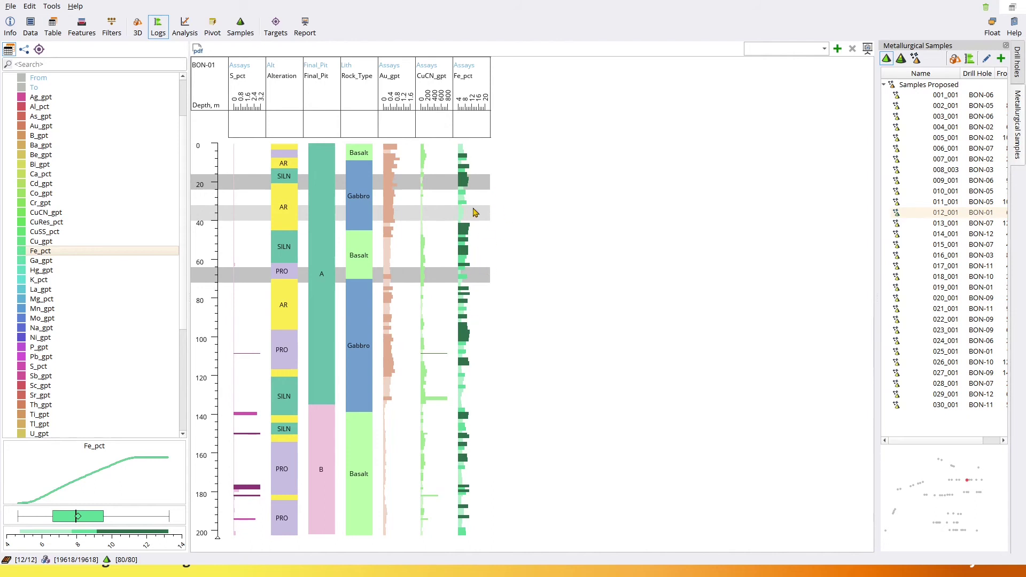
Show sample labels beside the BON-01 log and read stats for 11–13 m and sample 025_001
left_click(474, 181)
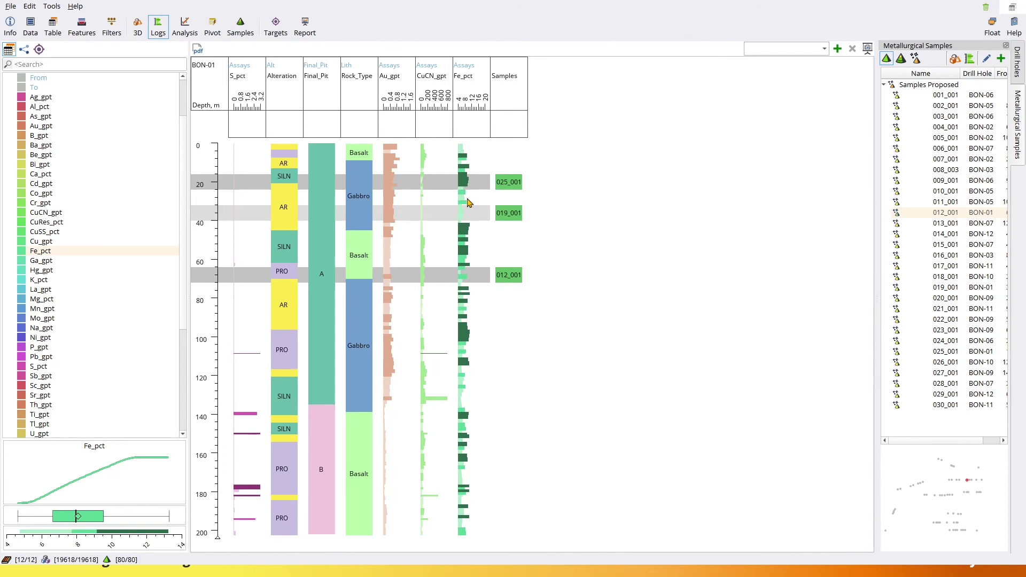
left_click(463, 170)
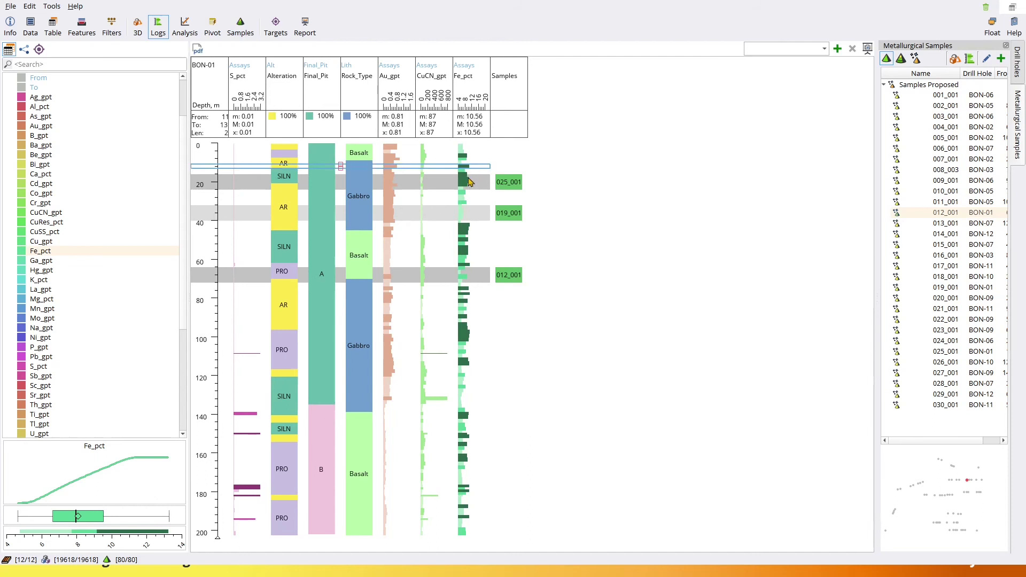
left_click(475, 178)
left_click(478, 178)
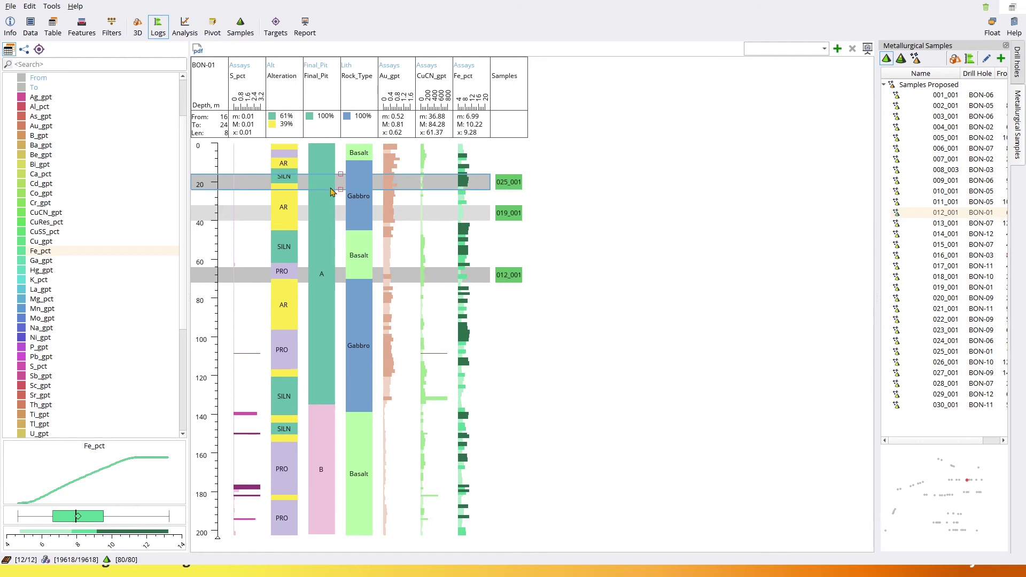
Get interval statistics for the SILN unit (14–20.9 m) and the PRO unit (62–70.2 m)
left_click(289, 178)
left_click(302, 179)
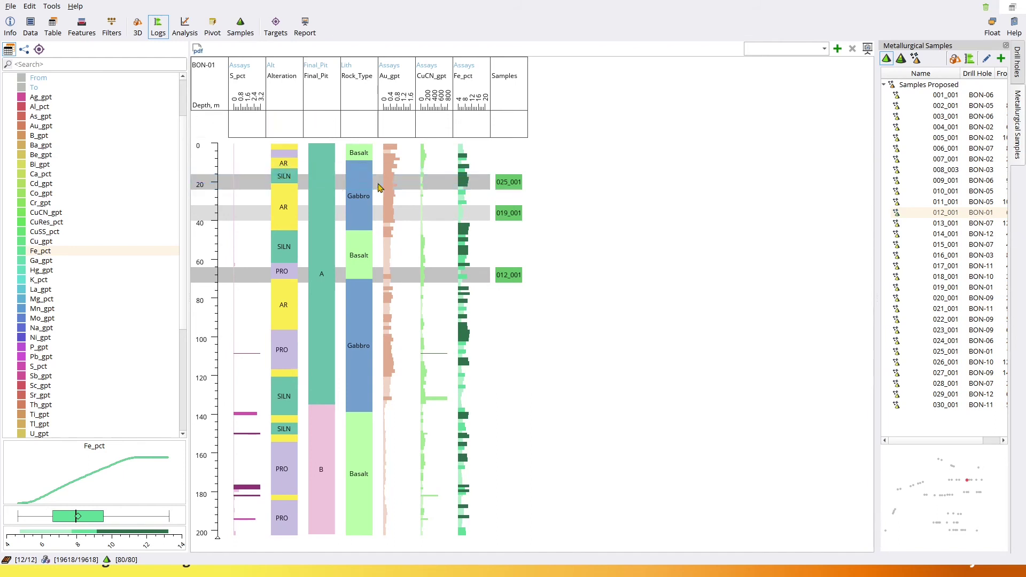
left_click(294, 175)
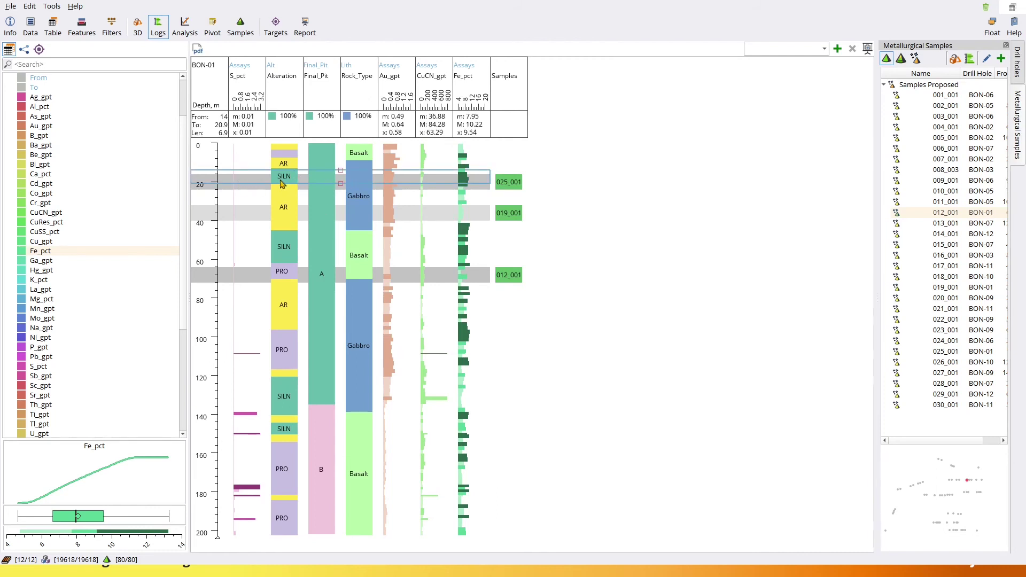
left_click(293, 272)
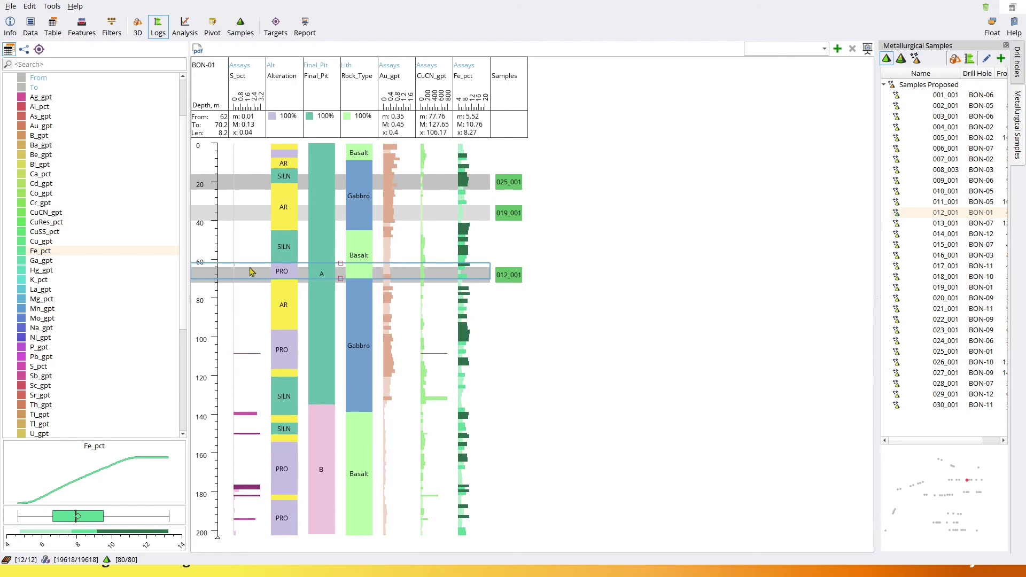
scroll(380, 283, "down", 1)
scroll(380, 283, "up", 1)
Find 023_001 on BON-09, group samples with alternatives, and use 023_002 at 168–176 m instead
left_click(942, 297)
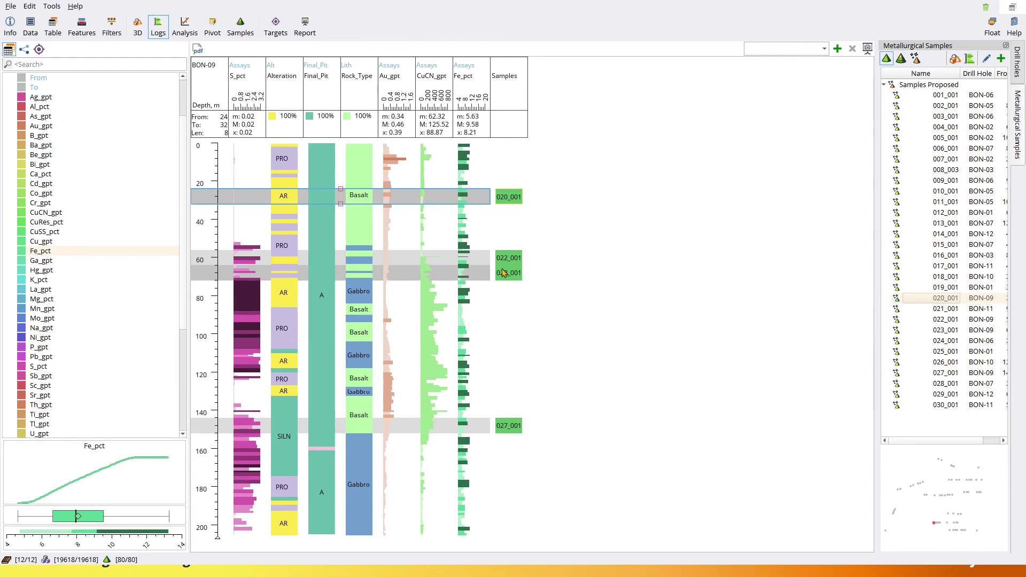
left_click(913, 330)
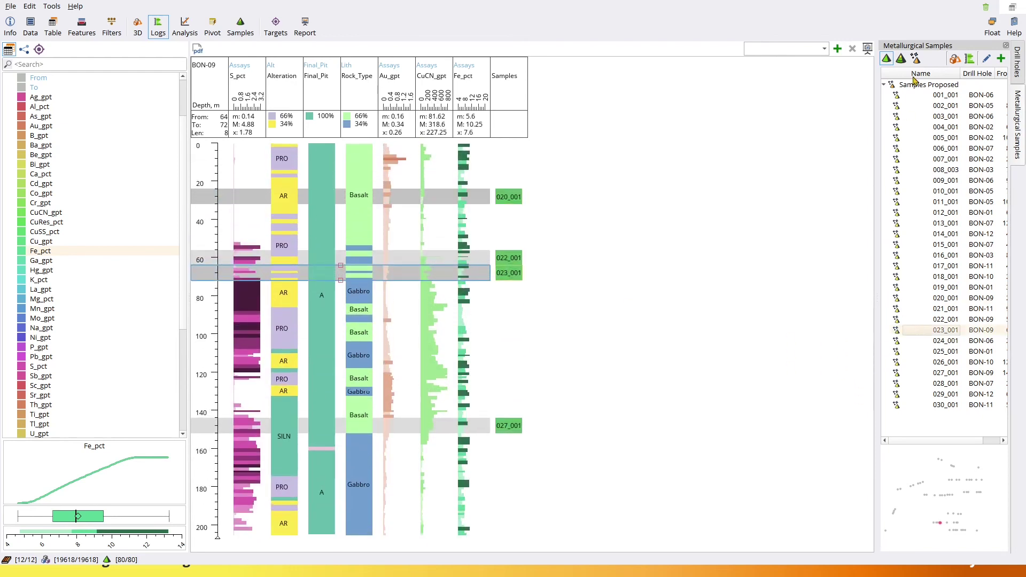
left_click(916, 58)
scroll(932, 352, "down", 3)
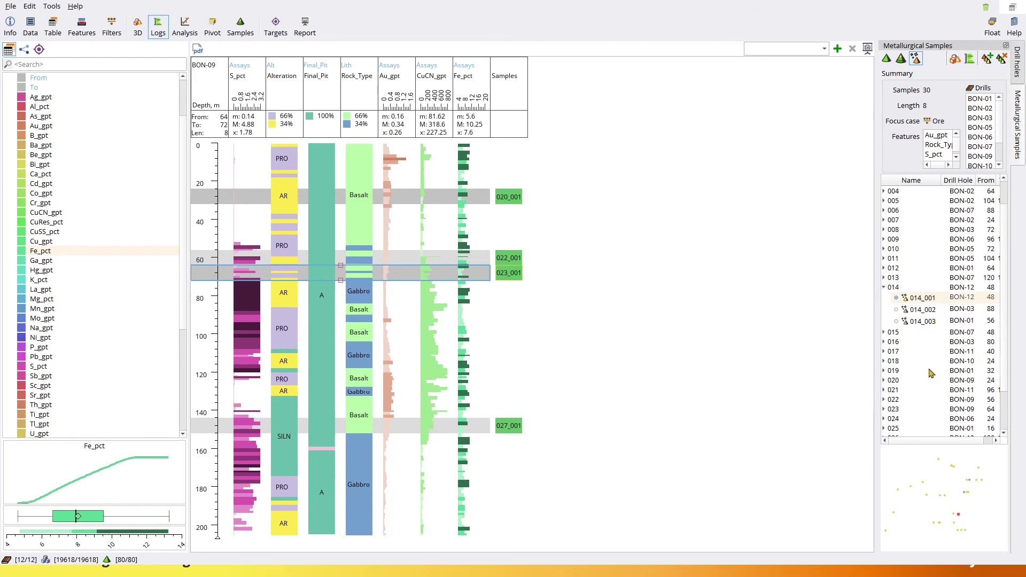
left_click(932, 360)
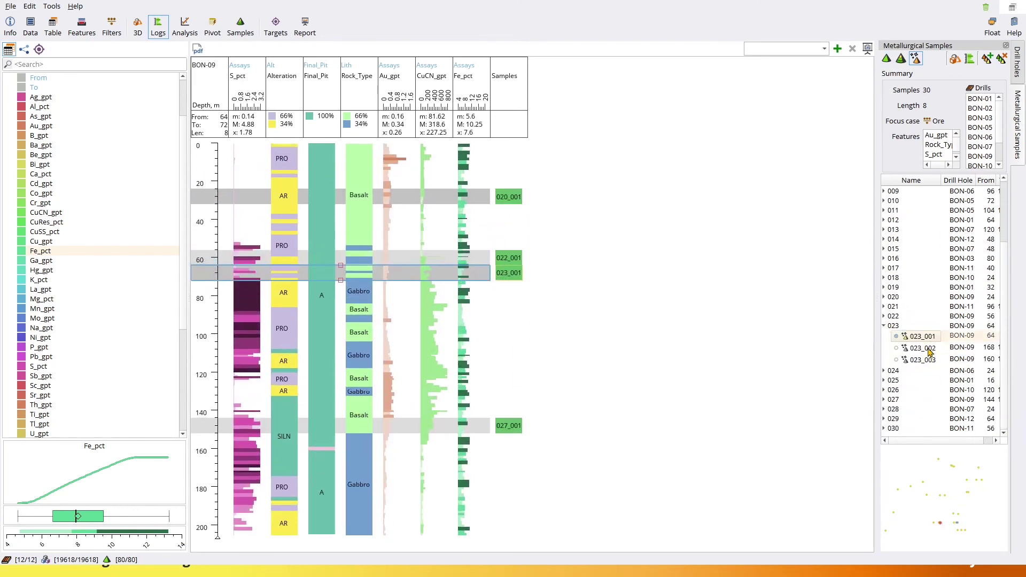
scroll(924, 350, "up", 3)
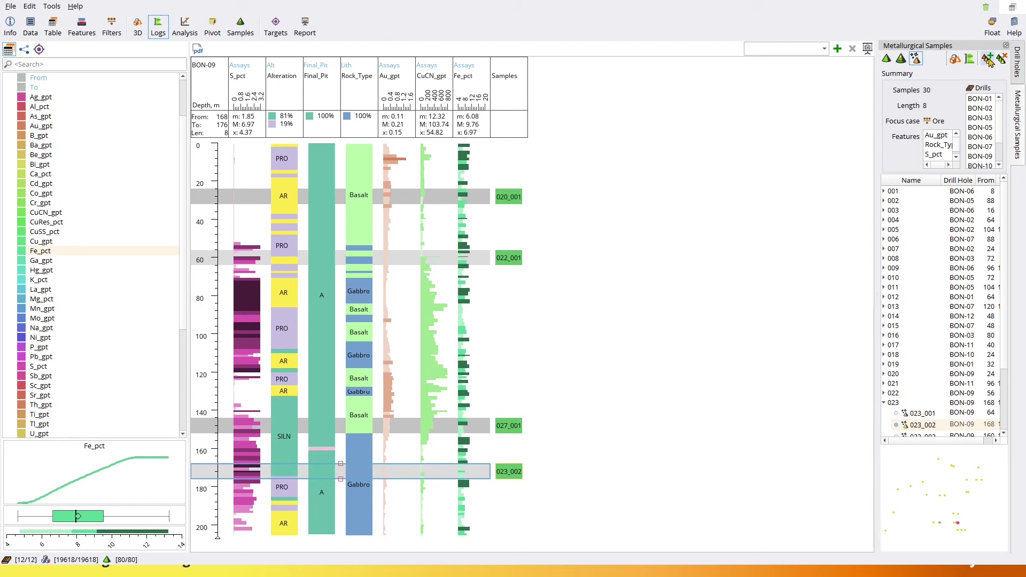
Save the proposed samples as a new phase and view BAS-026, BAS-010 and BAS-030 on their logs
left_click(988, 62)
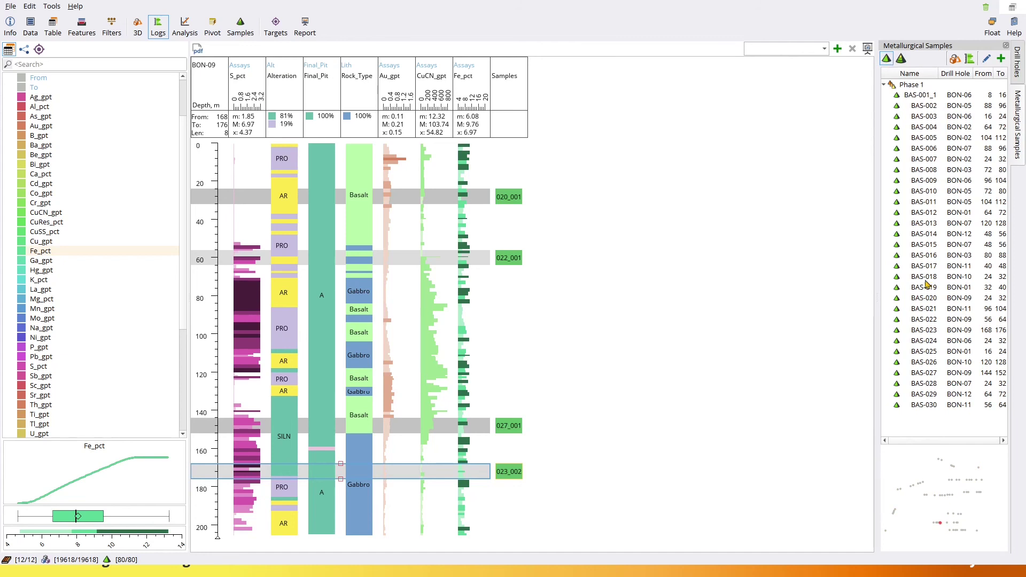
left_click(930, 362)
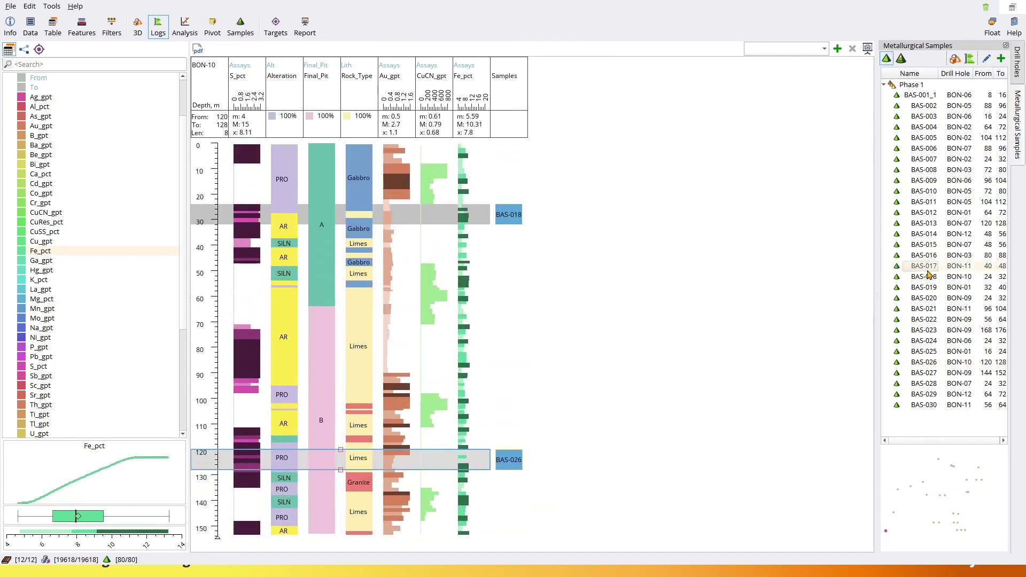
left_click(924, 191)
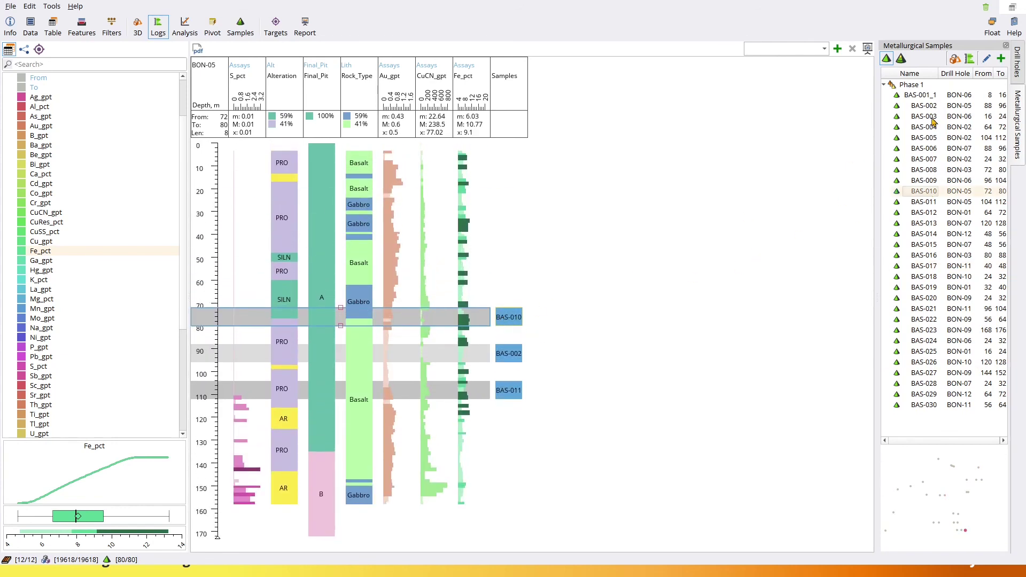
left_click(935, 406)
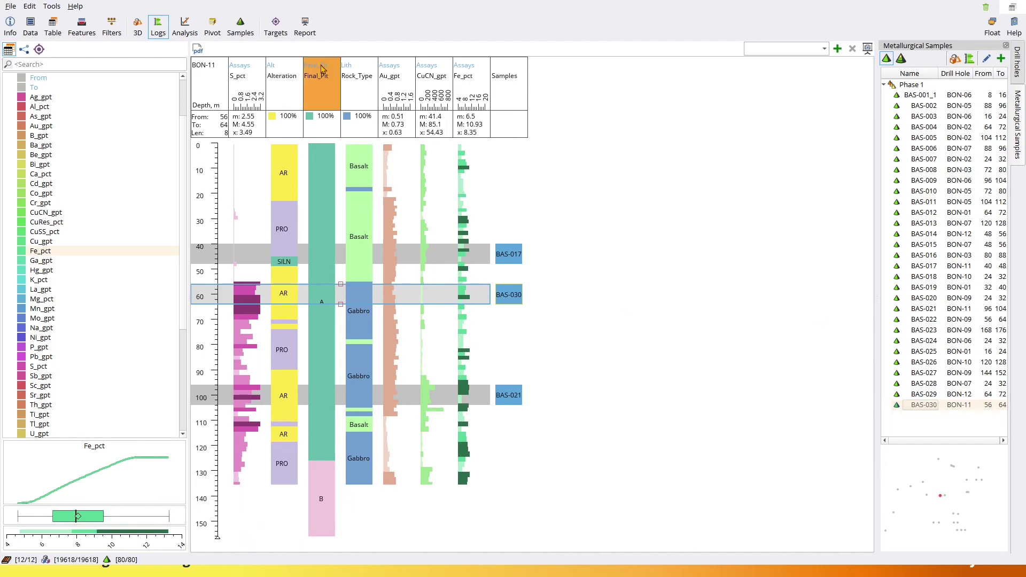
left_click(185, 27)
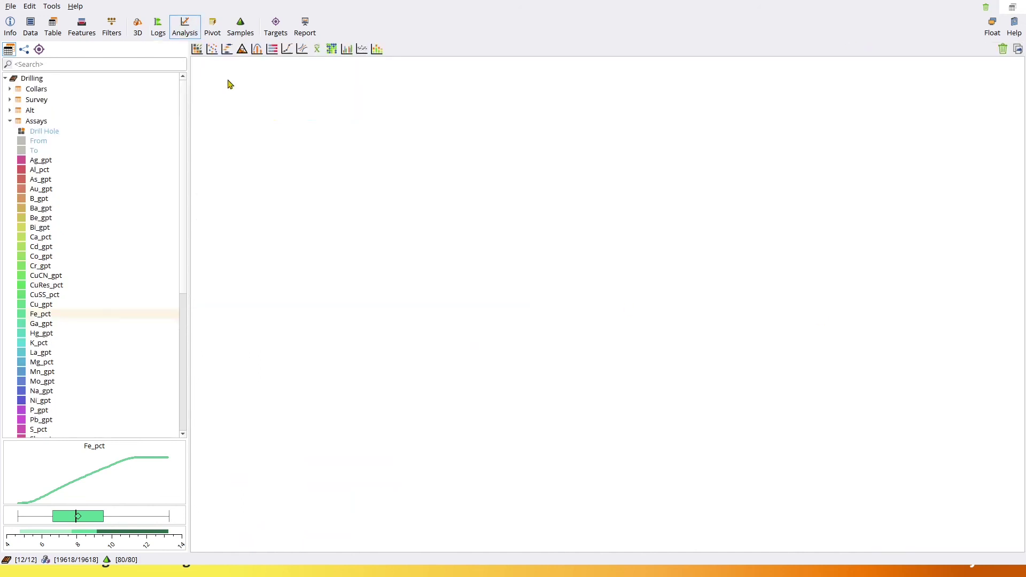
Create an XY scatter of Cd_gpt (Y) against Ag_gpt (X), coloured by Alteration
left_click(212, 49)
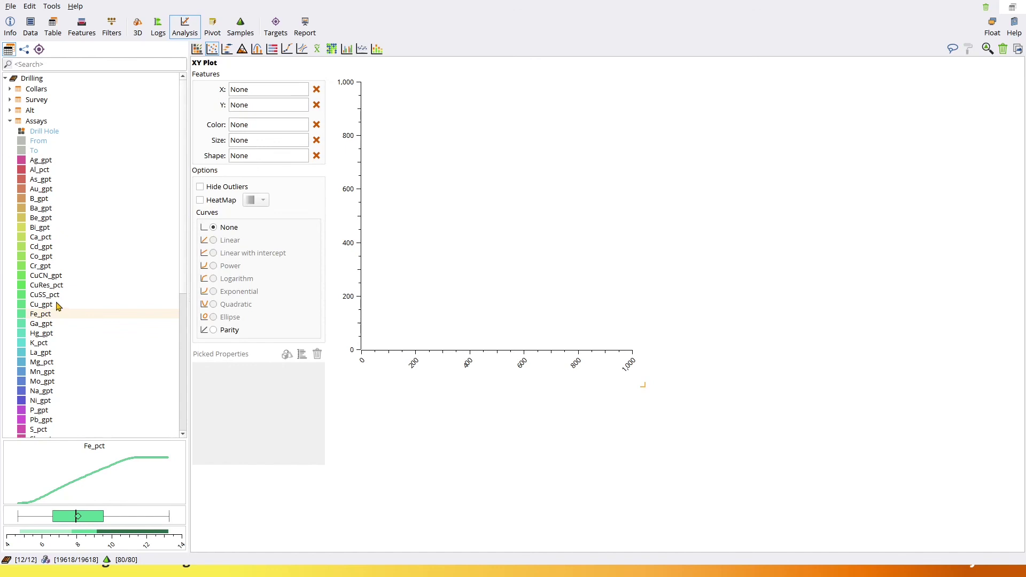
scroll(60, 308, "down", 8)
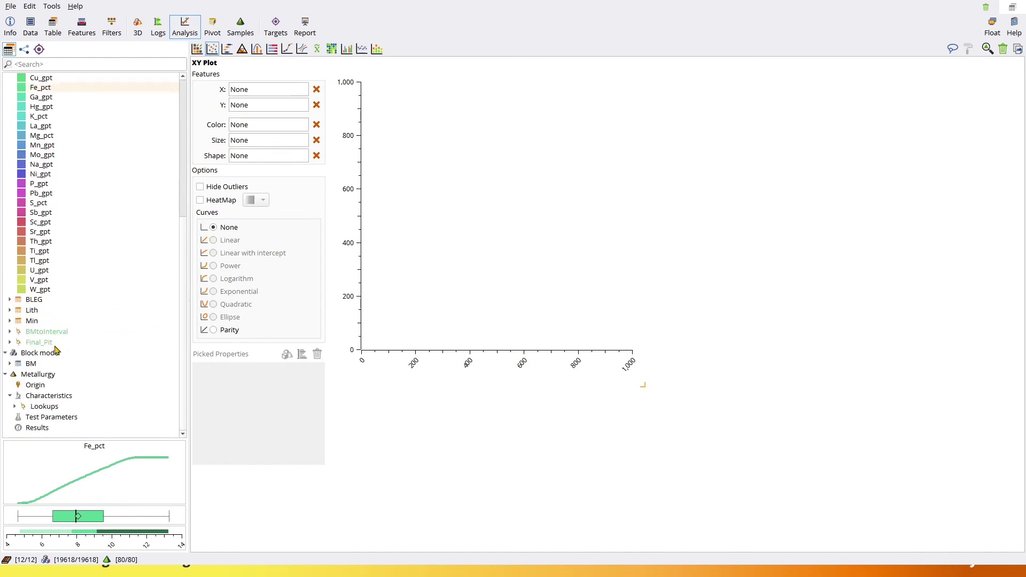
double_click(45, 406)
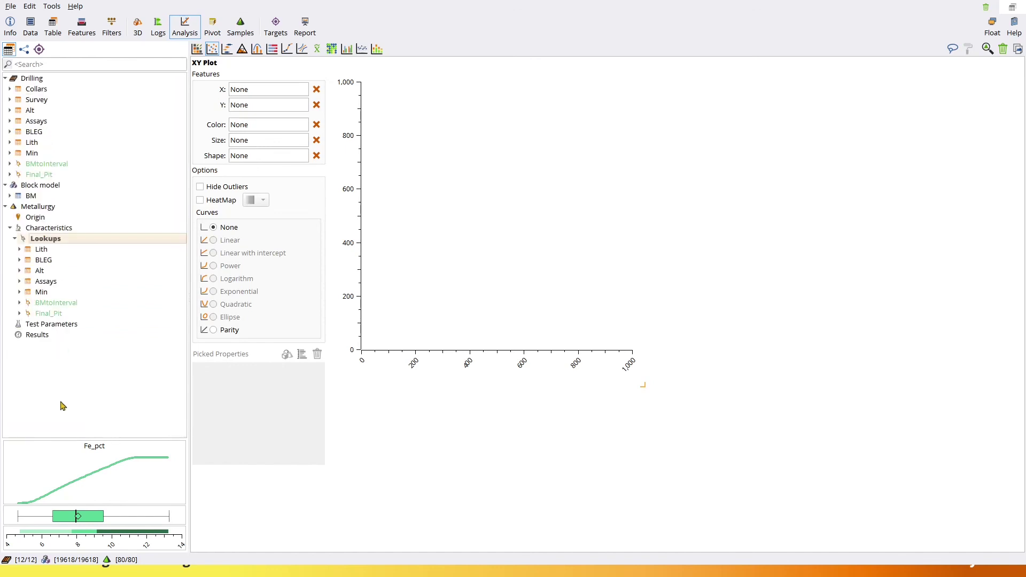
double_click(40, 271)
left_click_drag(52, 281, 261, 127)
double_click(50, 292)
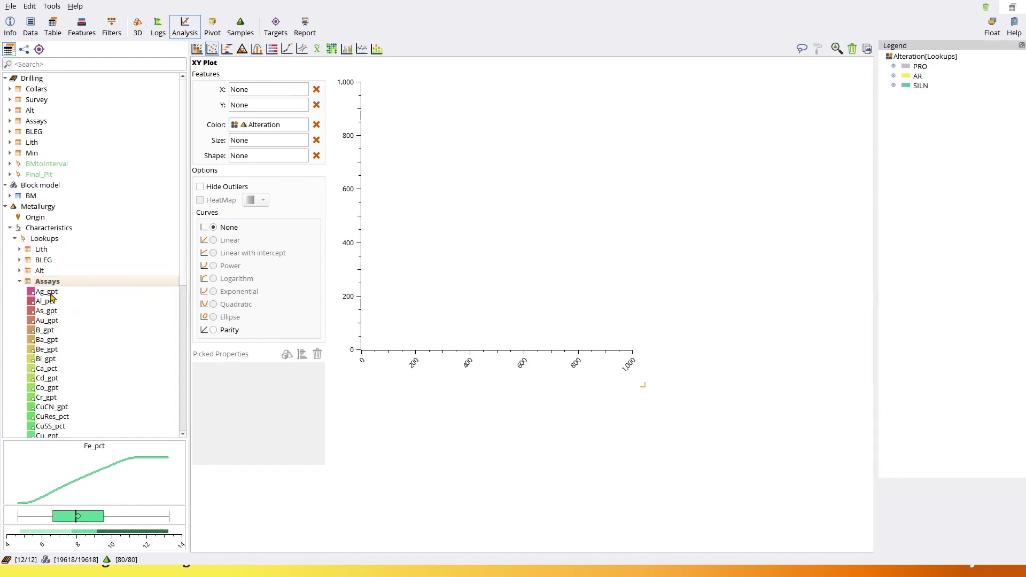
left_click_drag(49, 294, 291, 92)
left_click_drag(53, 380, 279, 109)
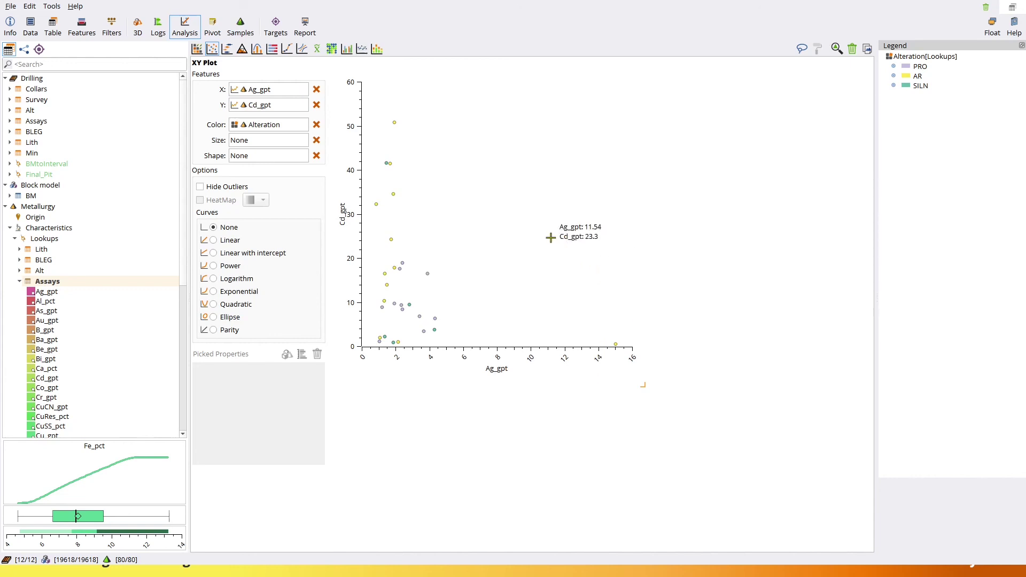
Make a box plot of Al_pct split by Cd_gpt classes
left_click(227, 49)
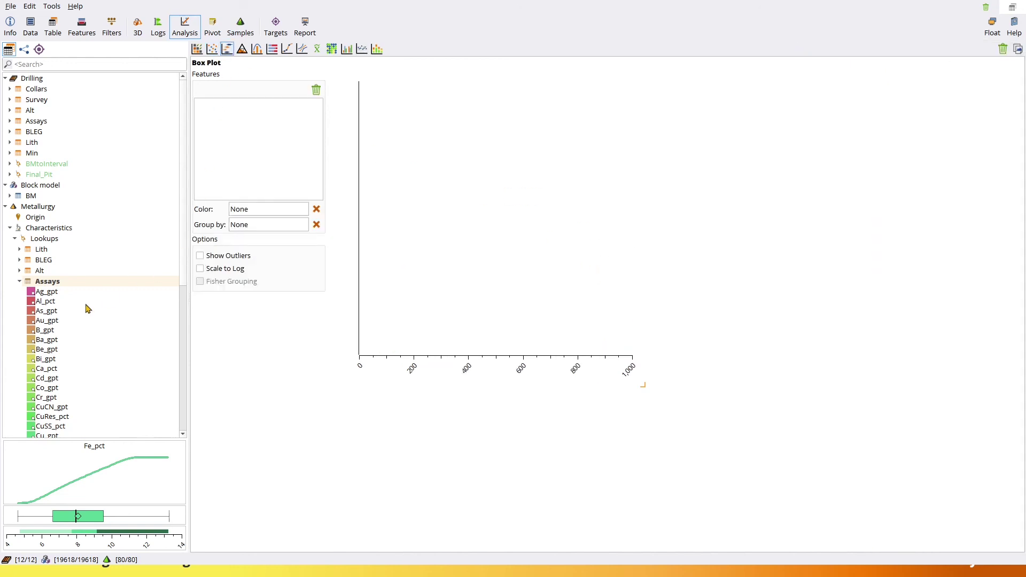
left_click_drag(46, 301, 230, 166)
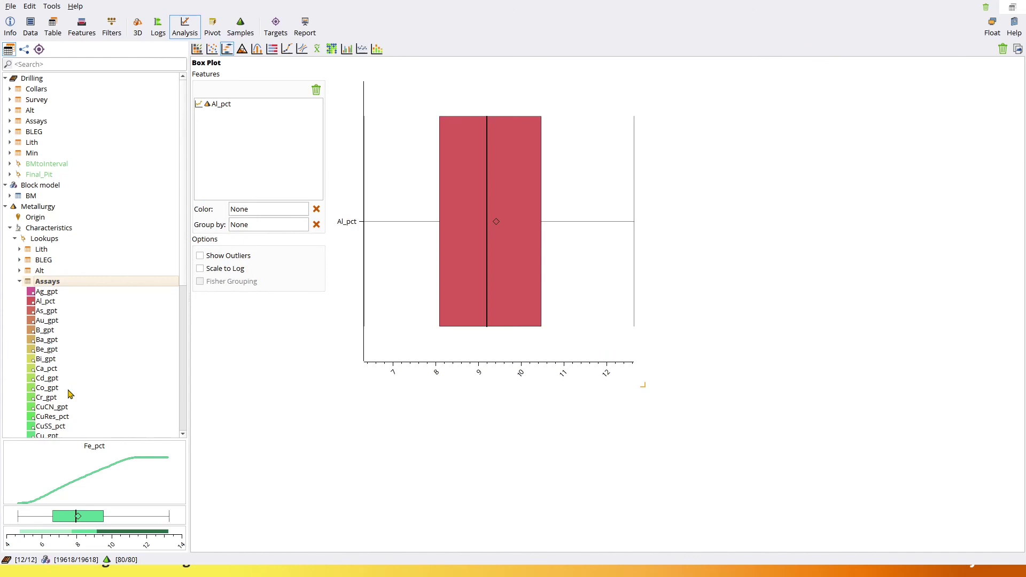
left_click_drag(52, 383, 255, 210)
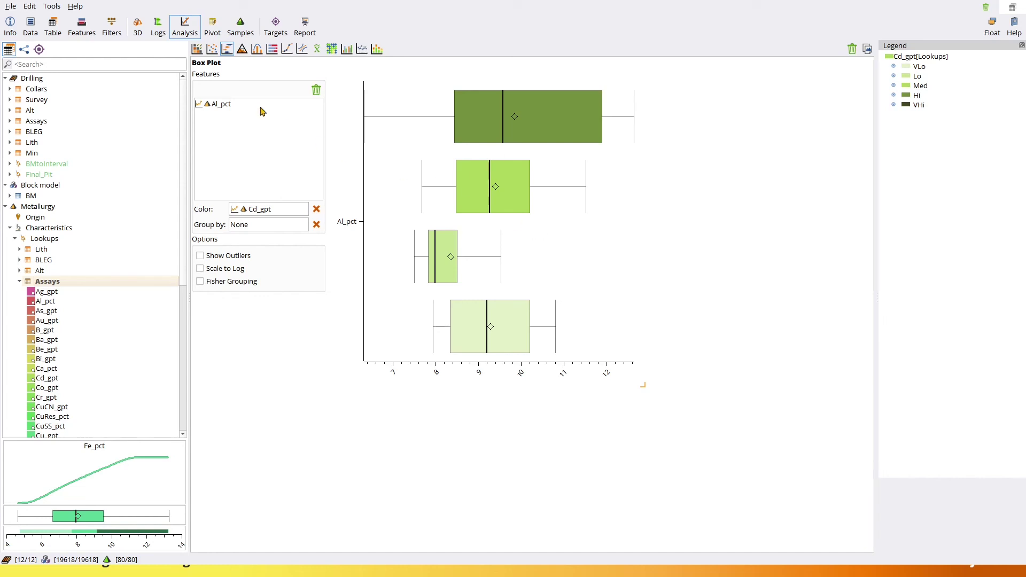
left_click(138, 26)
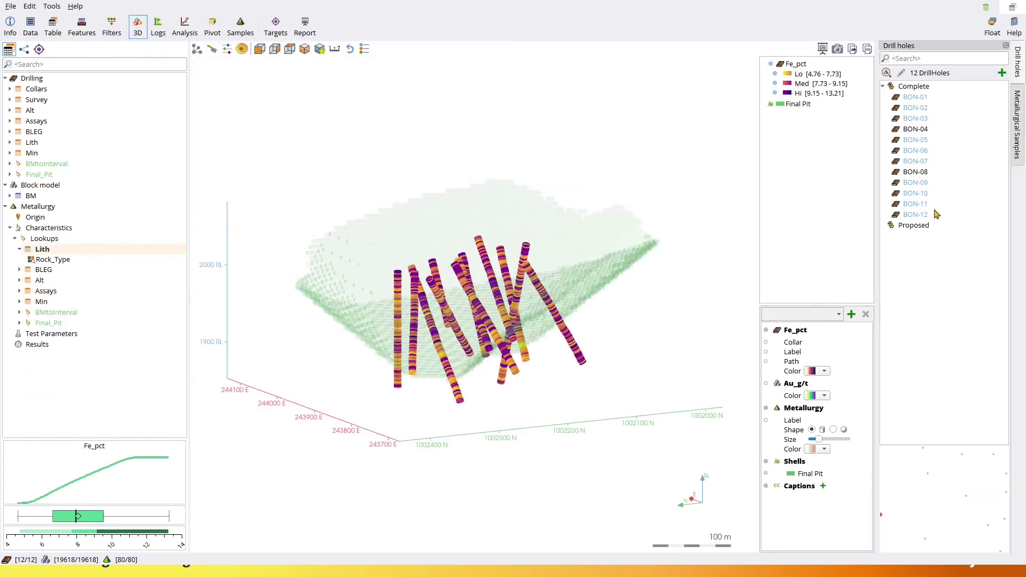
Colour the 3D metallurgical samples by Al_pct, enlarge their discs, and orbit to inspect positions
left_click(1018, 127)
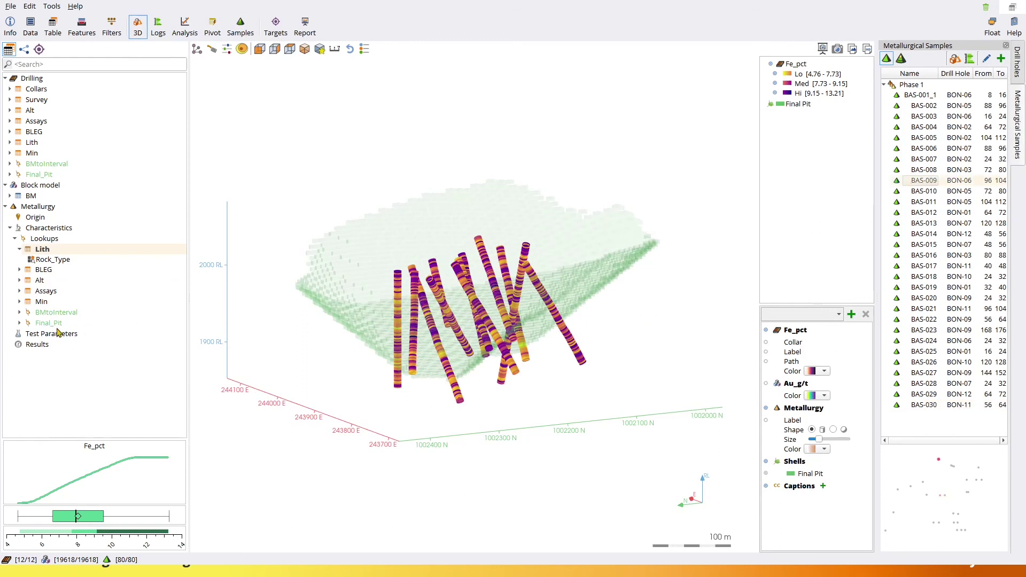
double_click(45, 292)
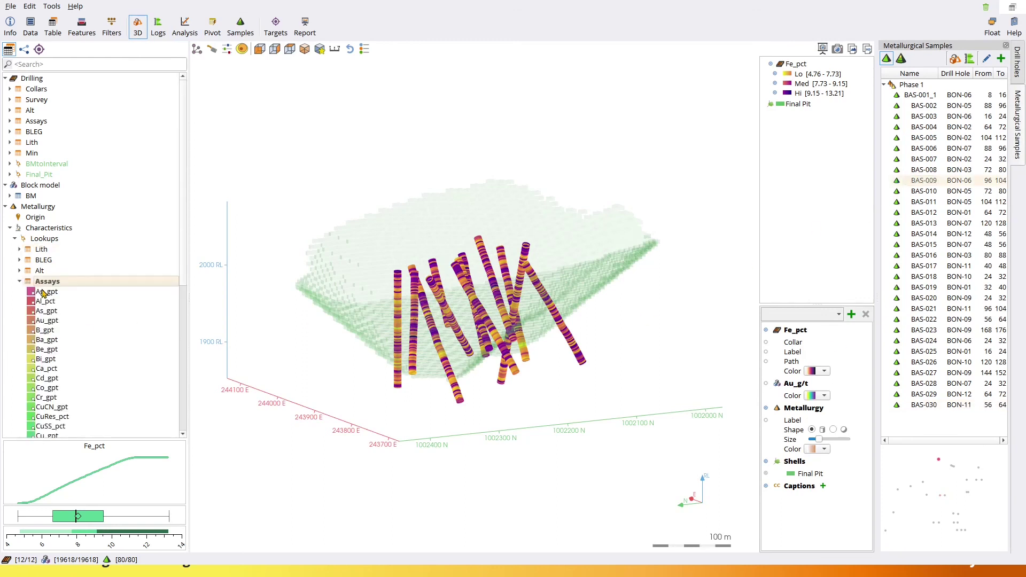
left_click(43, 301)
scroll(42, 301, "down", 1)
left_click_drag(636, 366, 534, 390)
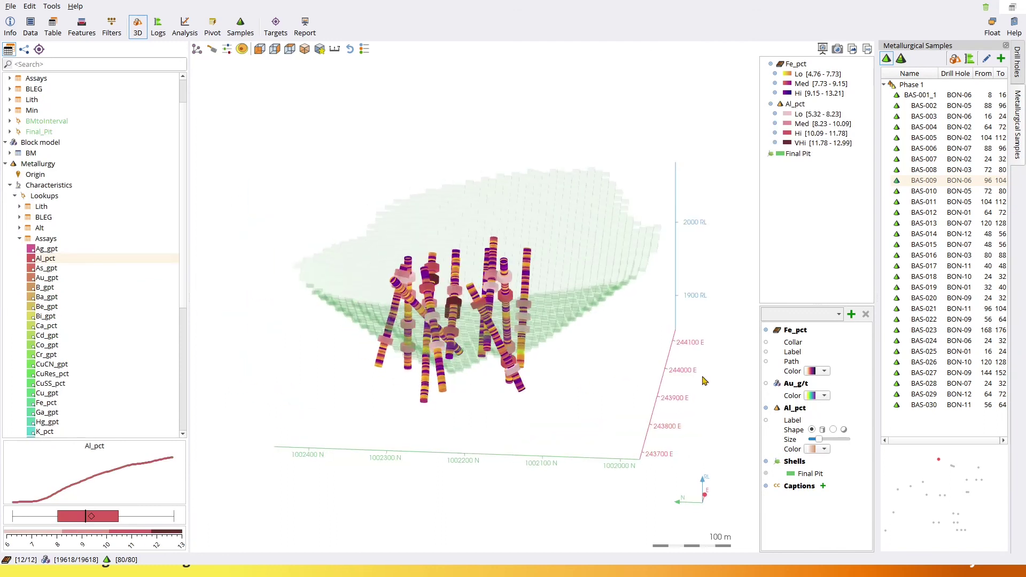
left_click_drag(822, 441, 832, 439)
left_click_drag(629, 369, 640, 444)
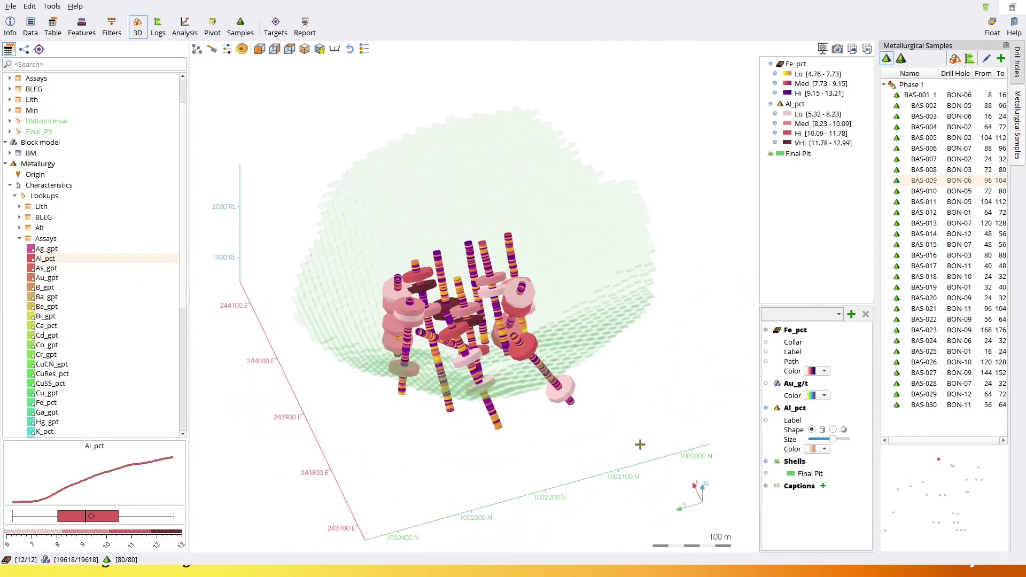
left_click_drag(604, 224, 663, 243)
left_click(164, 26)
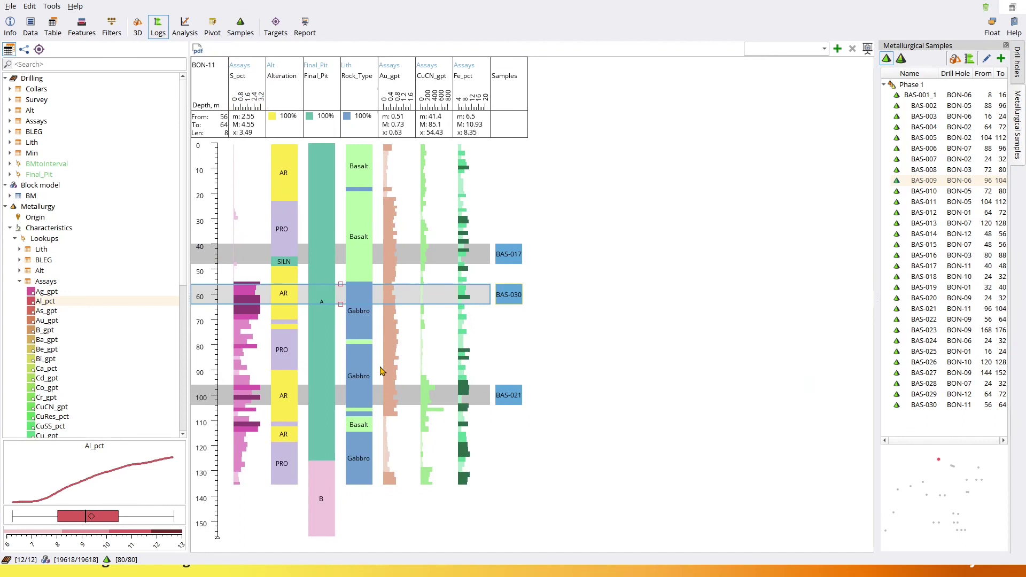
In the Samples workspace, load the Phase 1 samples for comparison under the Ore case filter
left_click(240, 27)
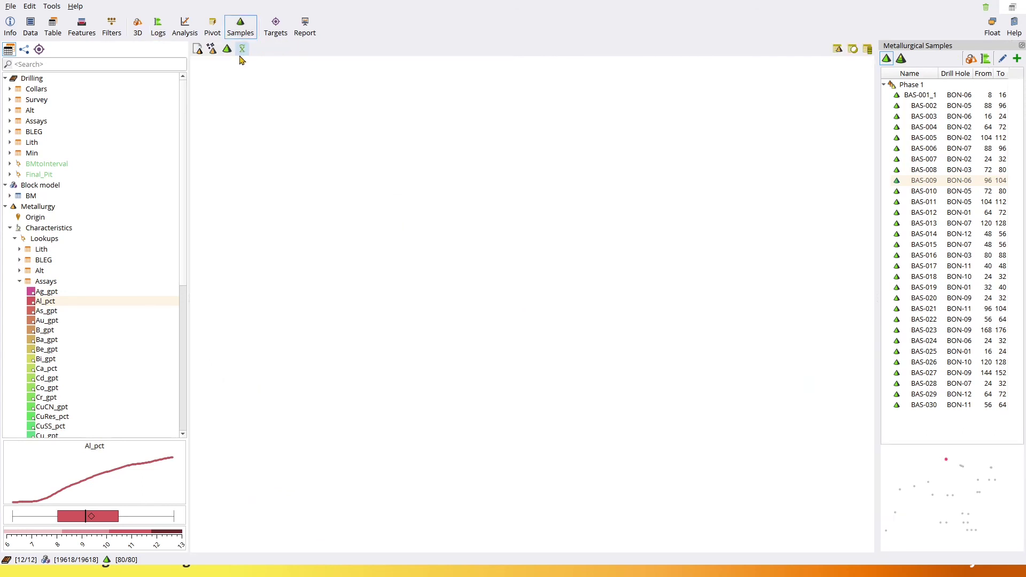
left_click(198, 50)
left_click(212, 49)
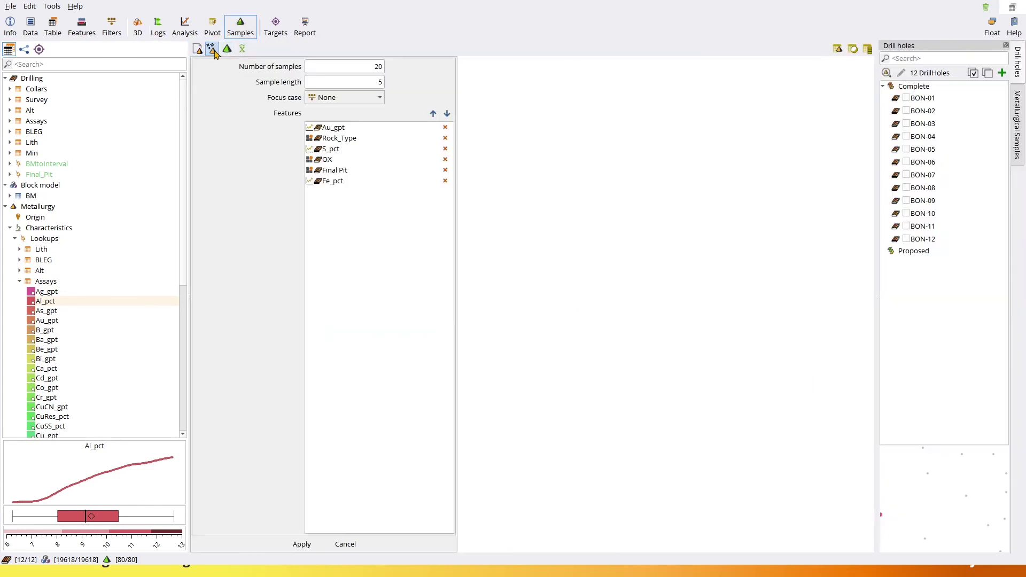
left_click(198, 50)
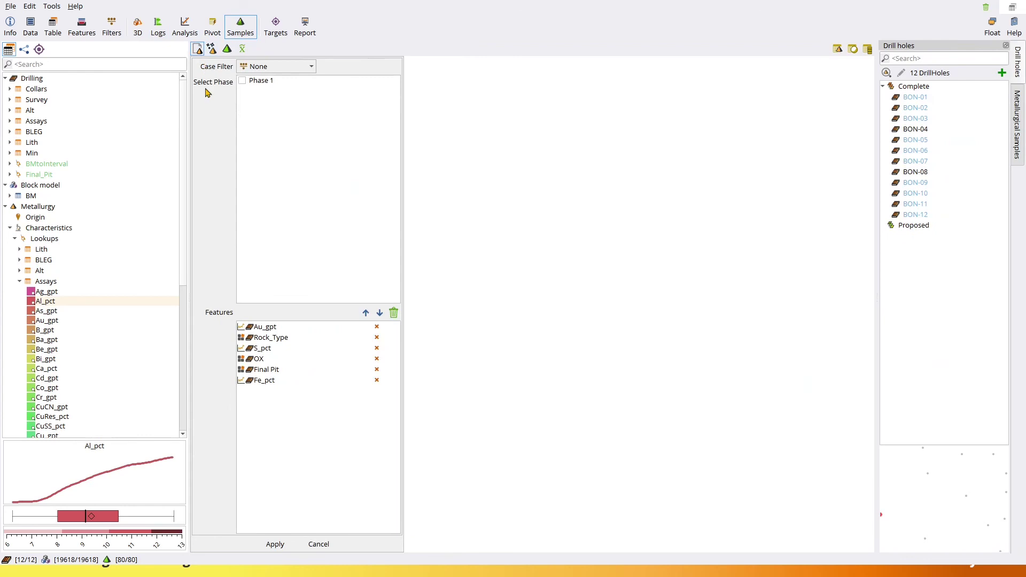
left_click(243, 81)
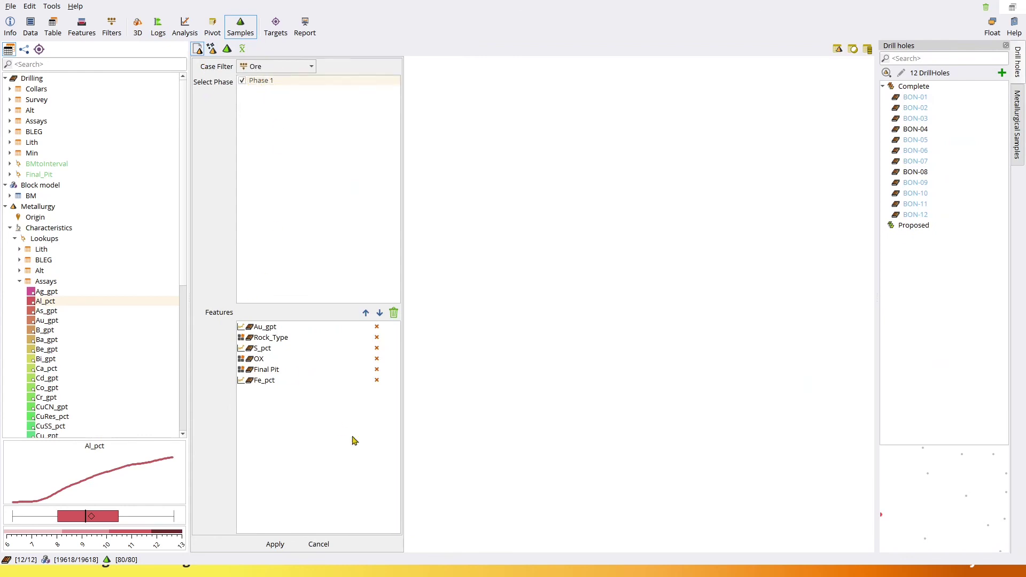
left_click(274, 544)
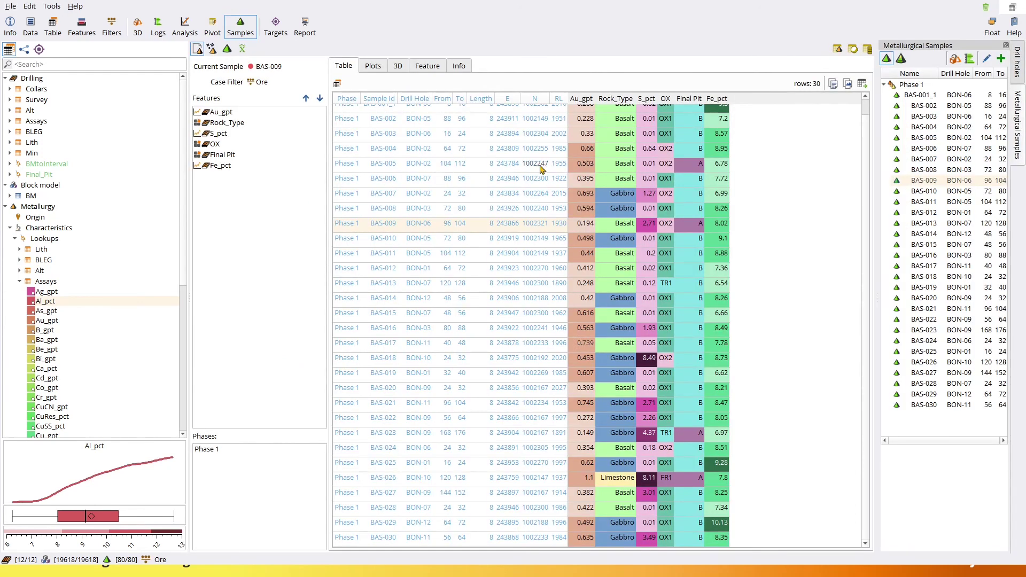
Review the comparison plots, 3D per-feature view, Au_gpt cross-tabs, project summary and 30-sample table
left_click(379, 67)
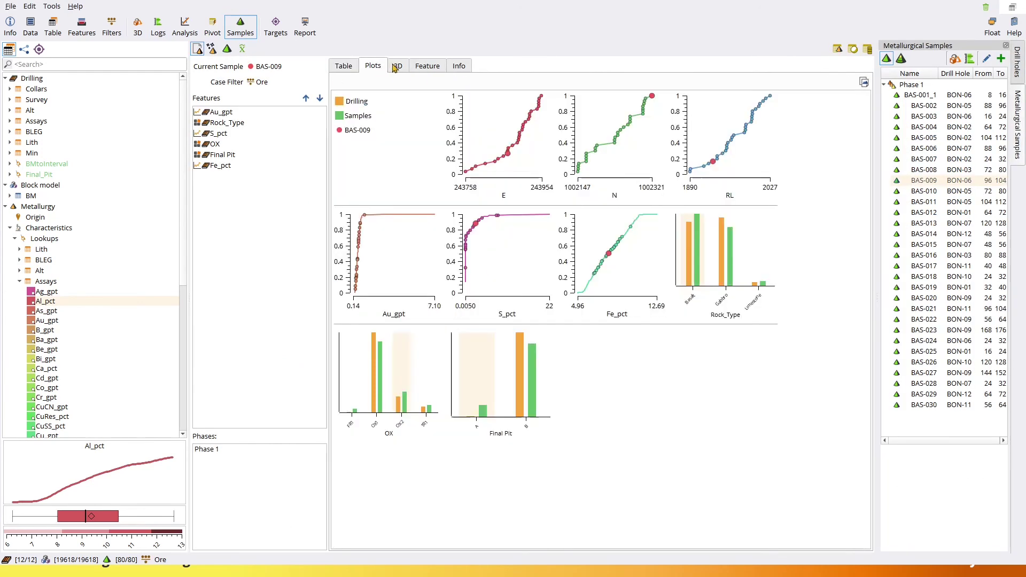
left_click(398, 66)
left_click(428, 65)
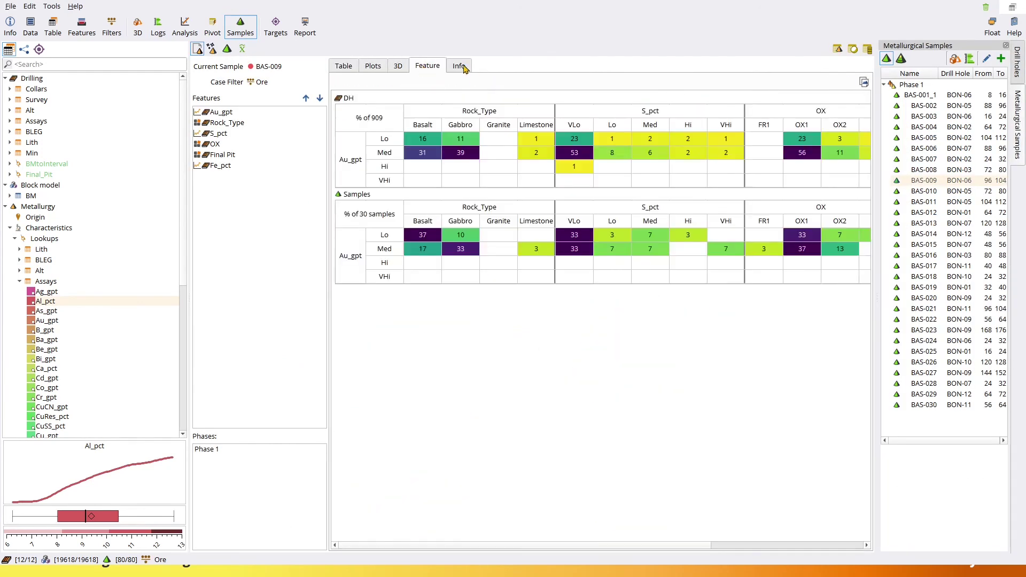
left_click(461, 66)
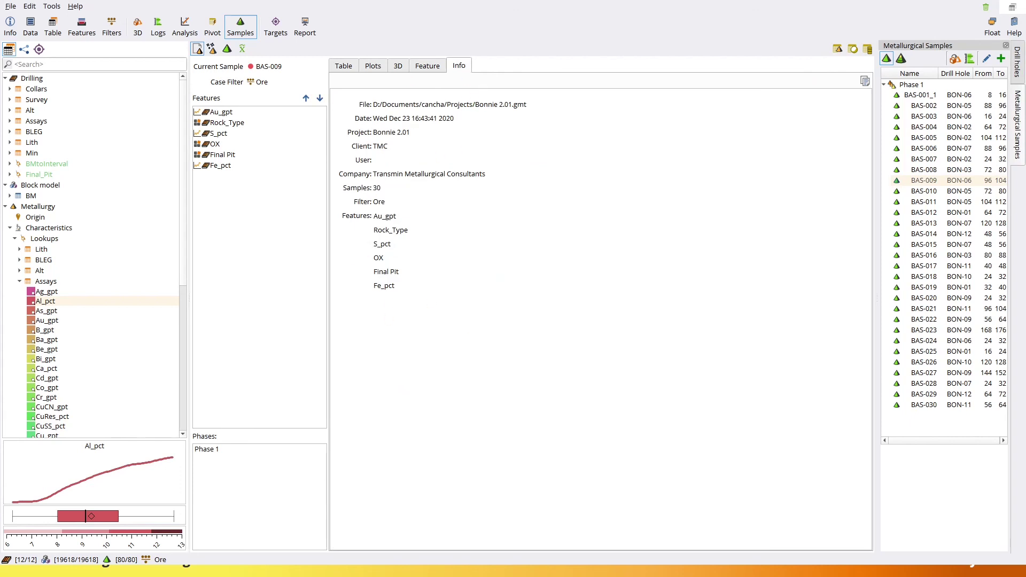
left_click(341, 66)
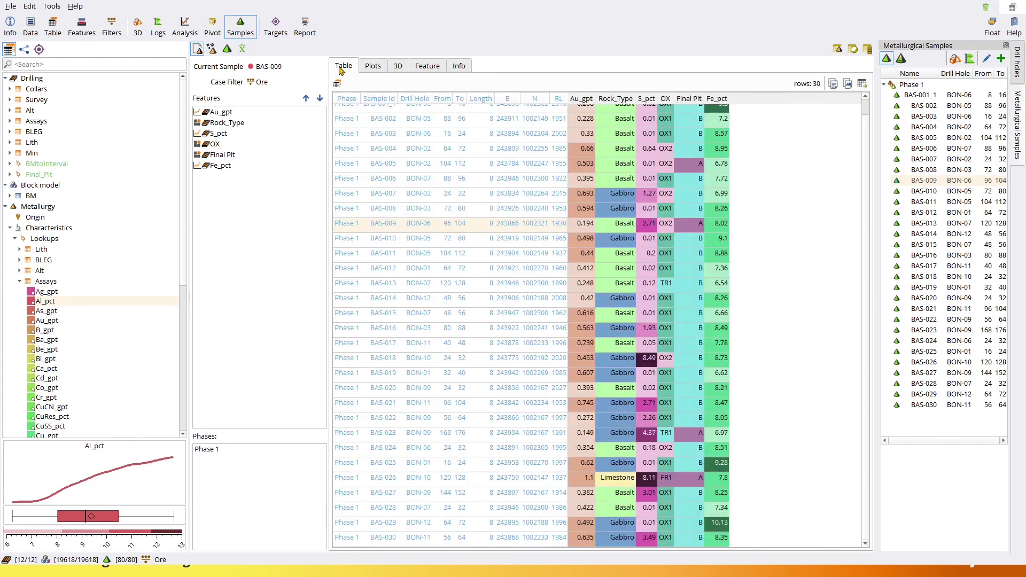